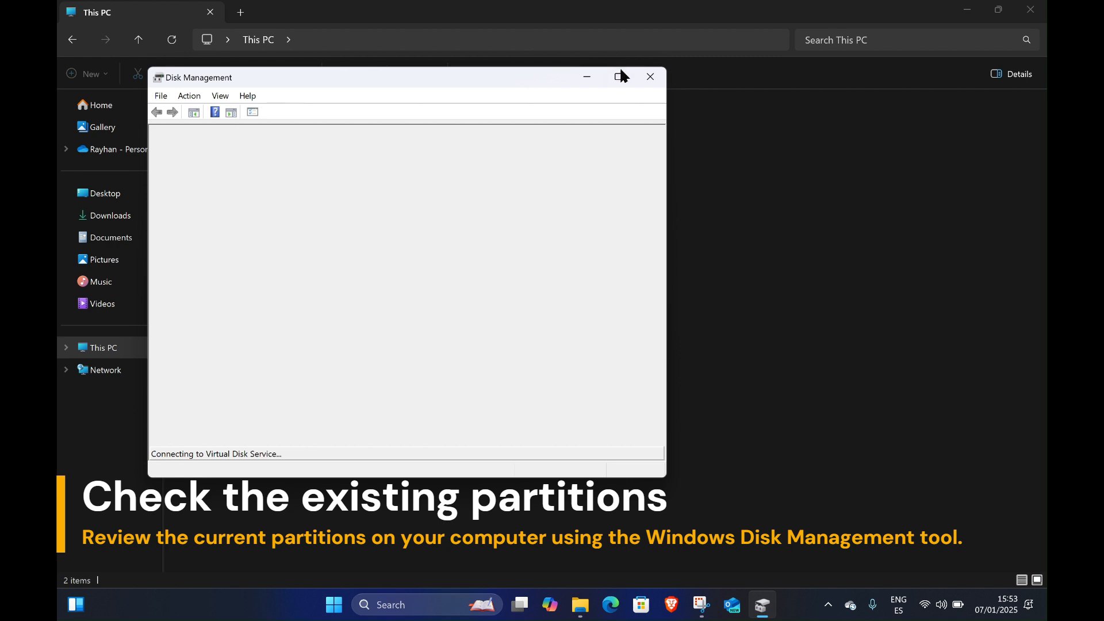
Maximize the Disk Management window and check which volume operations are available for the OS (C:) partition.
left_click(620, 71)
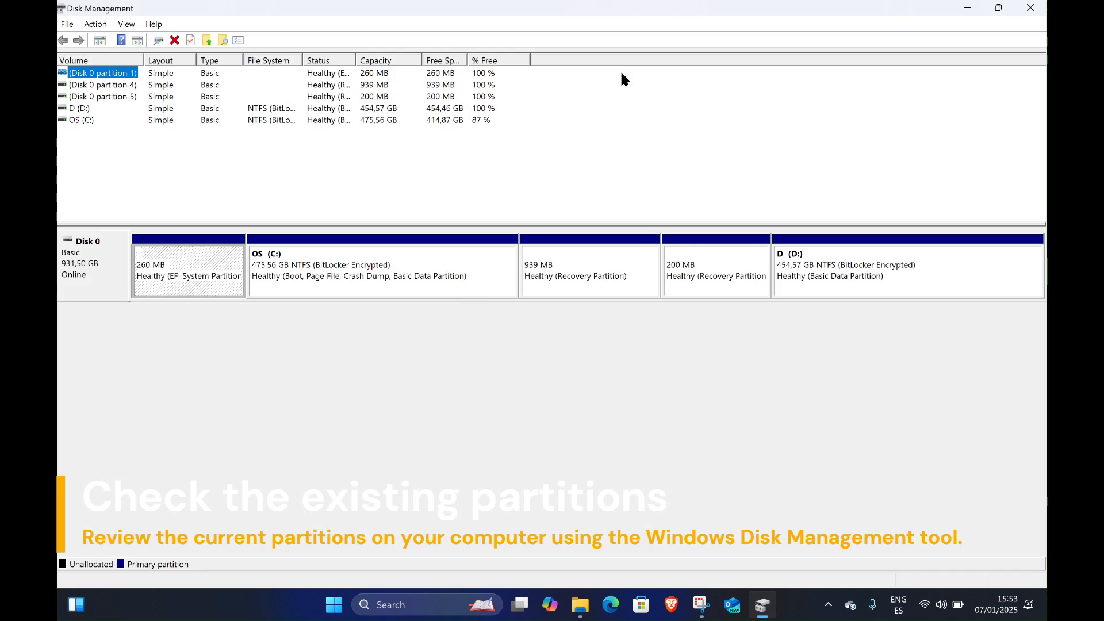
left_click(245, 262)
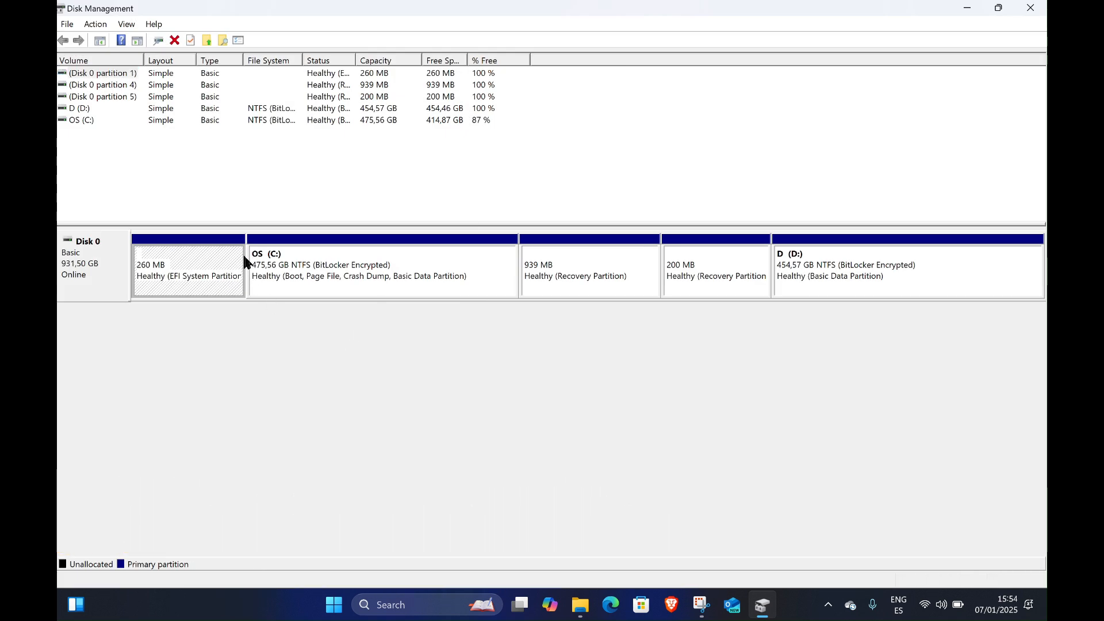
left_click(293, 269)
right_click(292, 269)
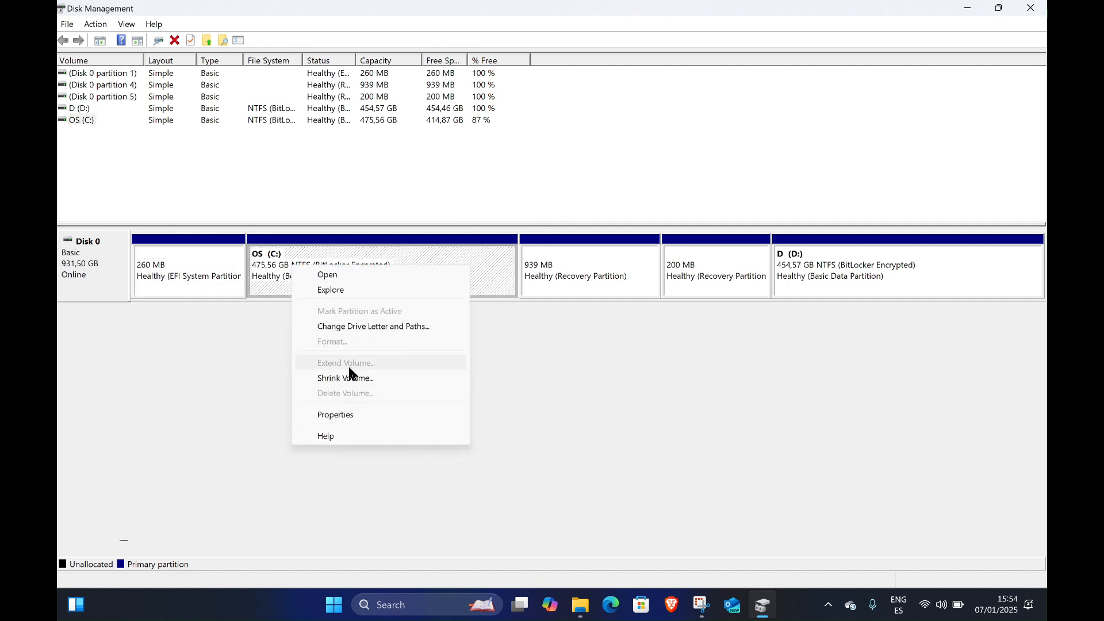
Delete the D: volume on Disk 0 and accept the data-loss warning.
left_click(812, 281)
right_click(813, 280)
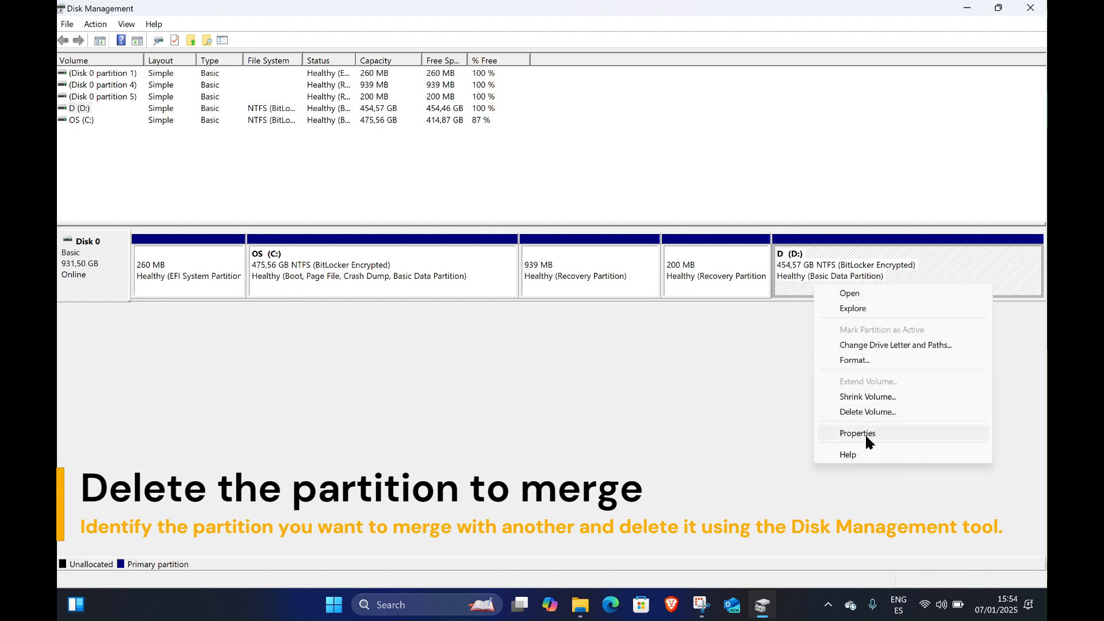
left_click(868, 412)
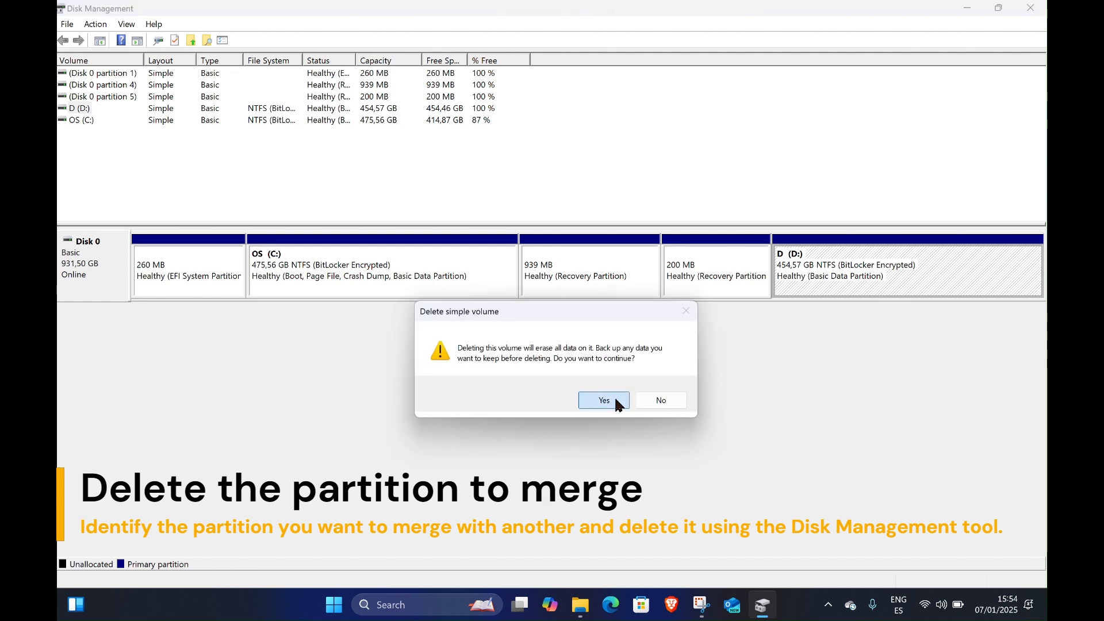
left_click(614, 400)
left_click(613, 400)
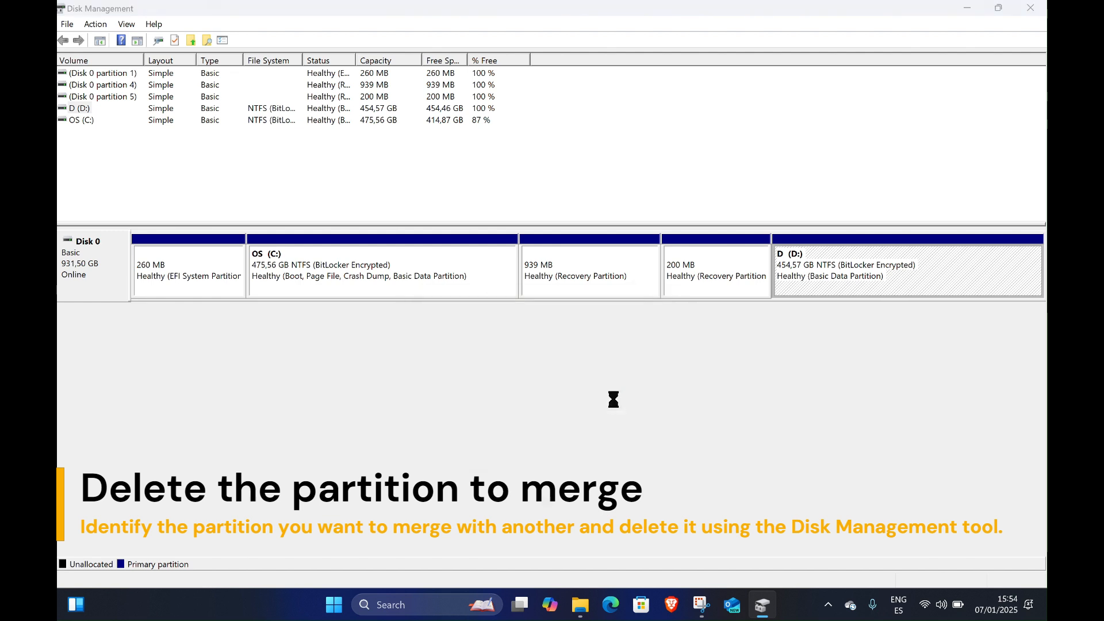
left_click(593, 414)
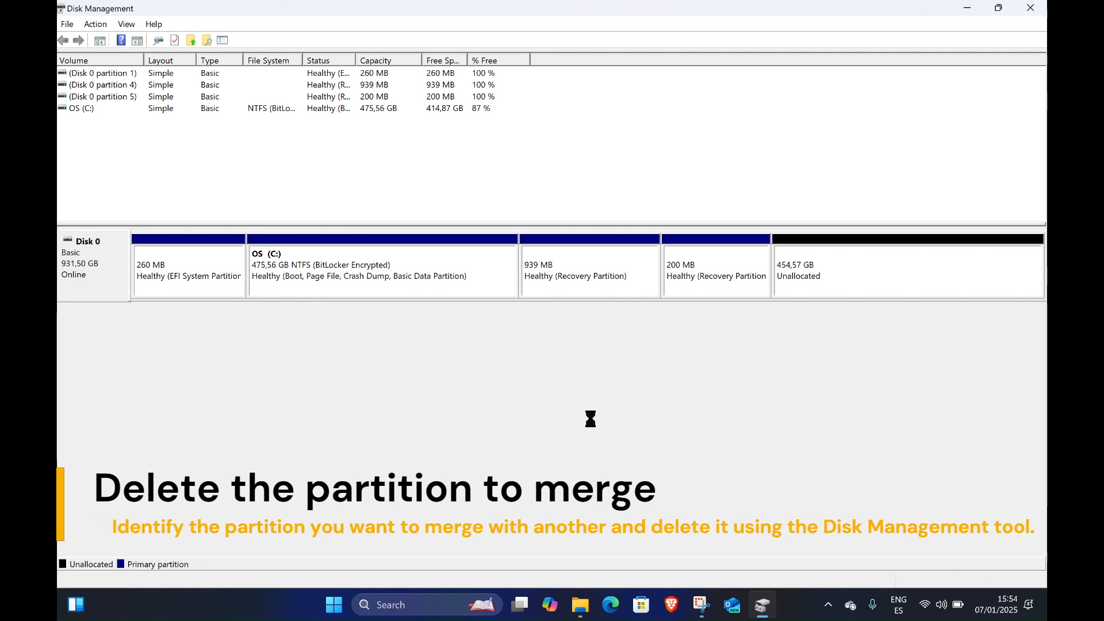
Check the options for the unallocated space and whether the OS (C:) volume can be extended.
right_click(822, 261)
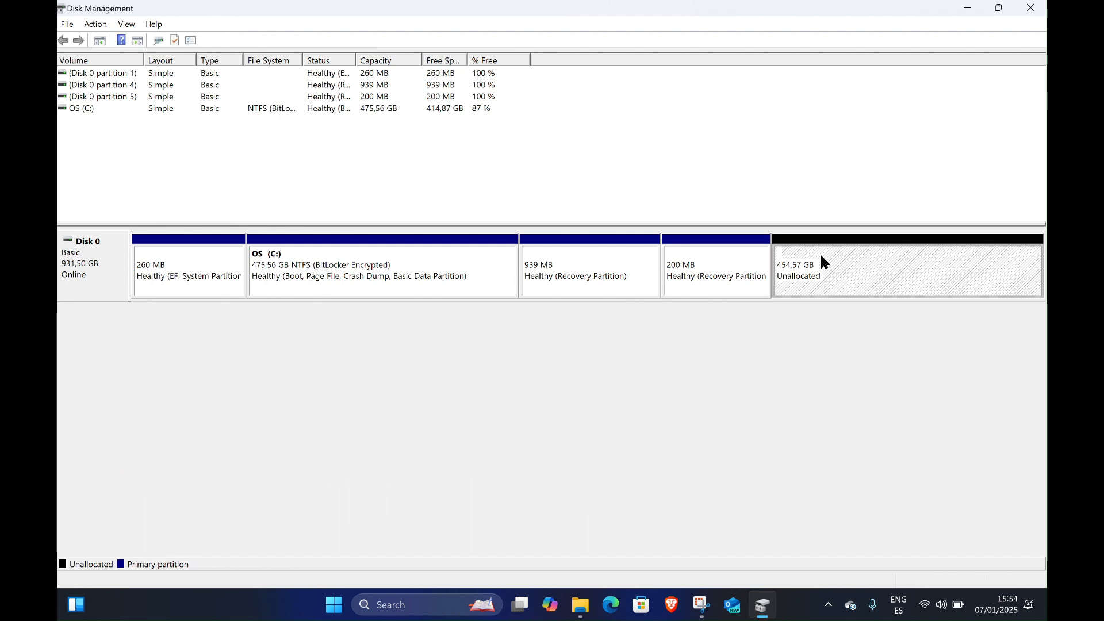
left_click(590, 306)
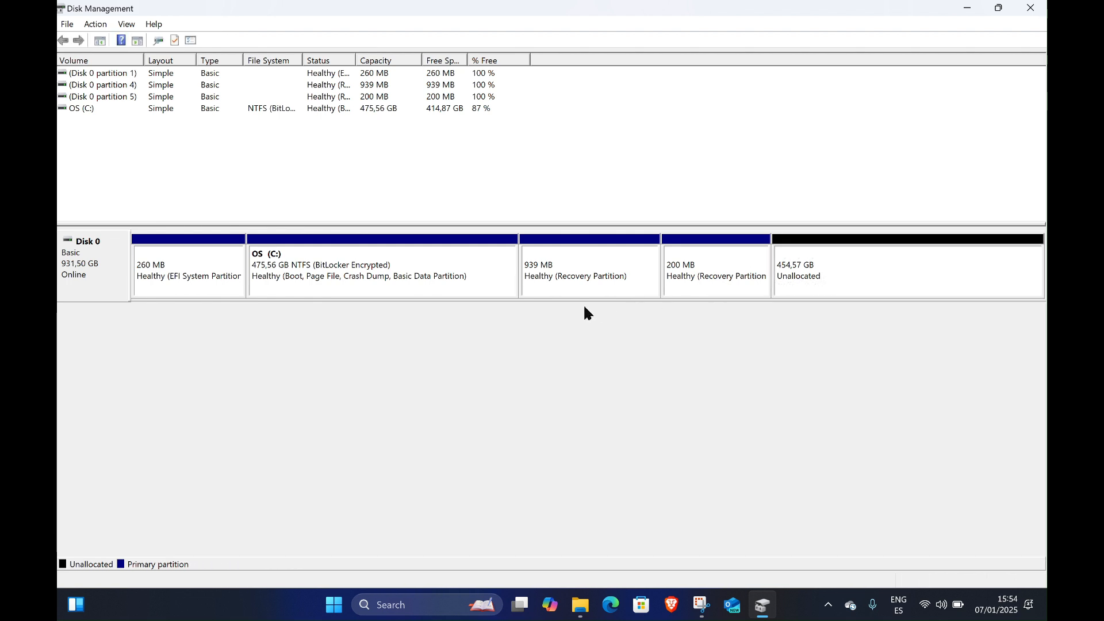
left_click(448, 260)
right_click(449, 260)
left_click(840, 262)
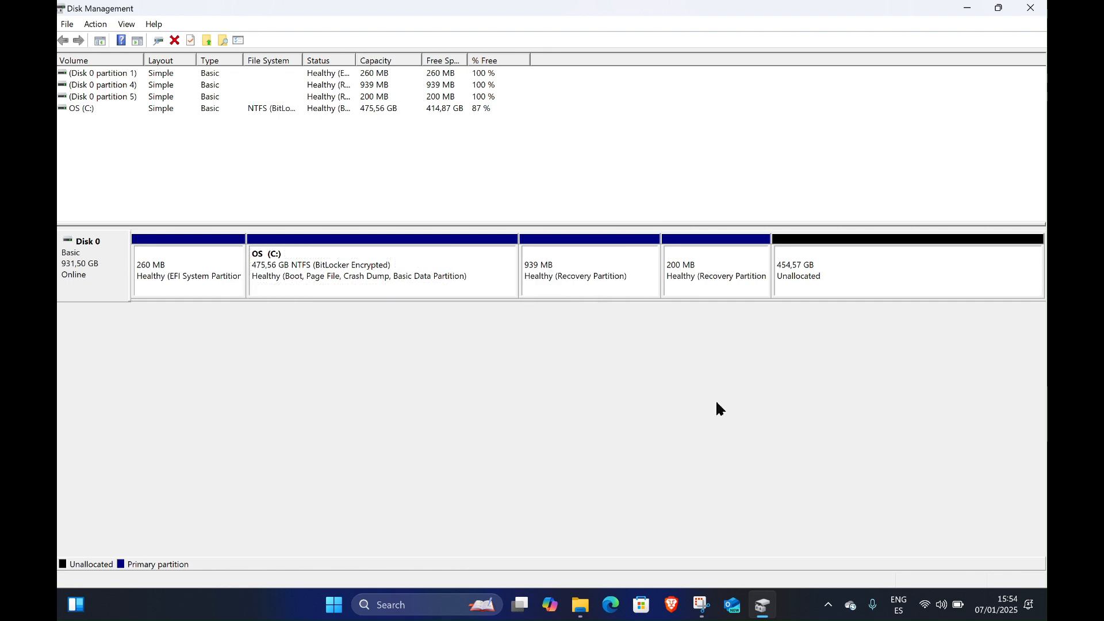
left_click(840, 262)
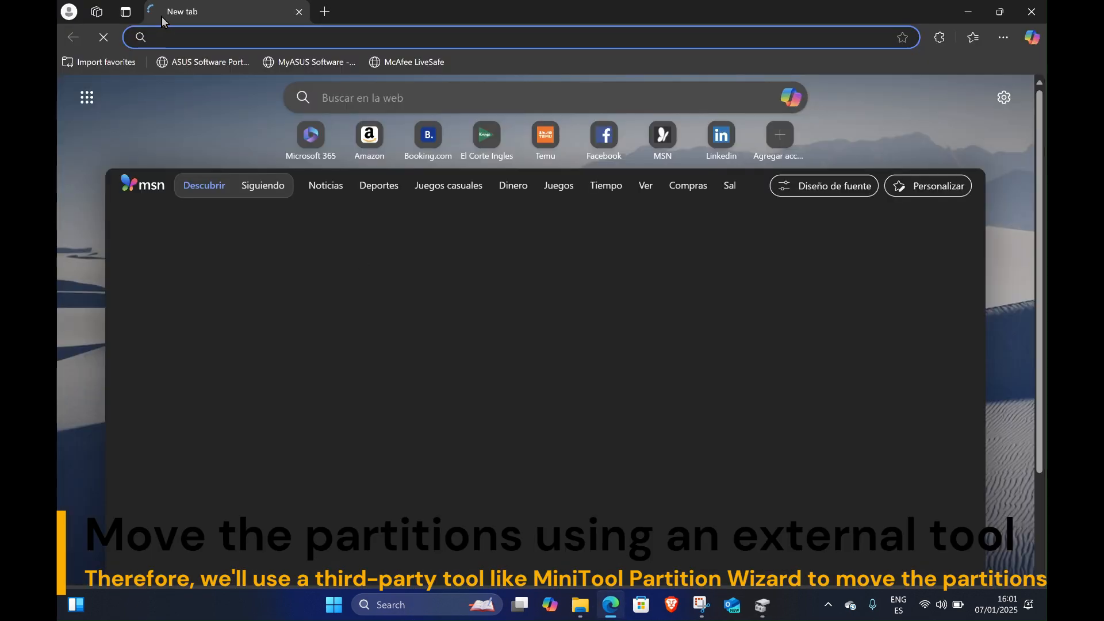
Switch to Microsoft Edge, search google.com for "minitool partition wizard" and open the official MiniTool Partition Wizard site.
type("google.com")
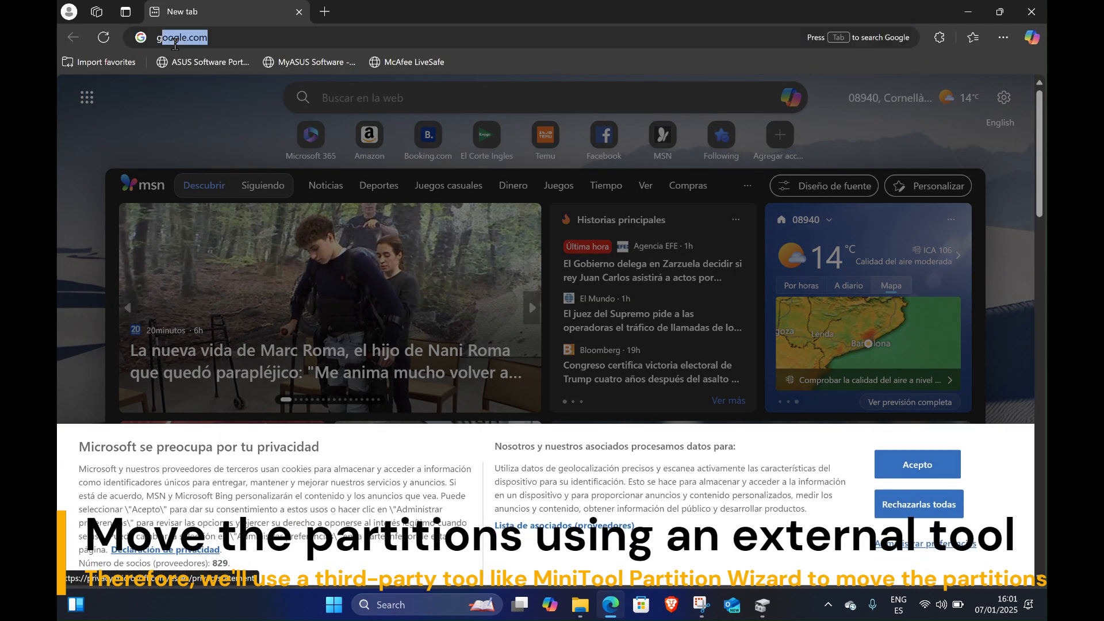
key("Return")
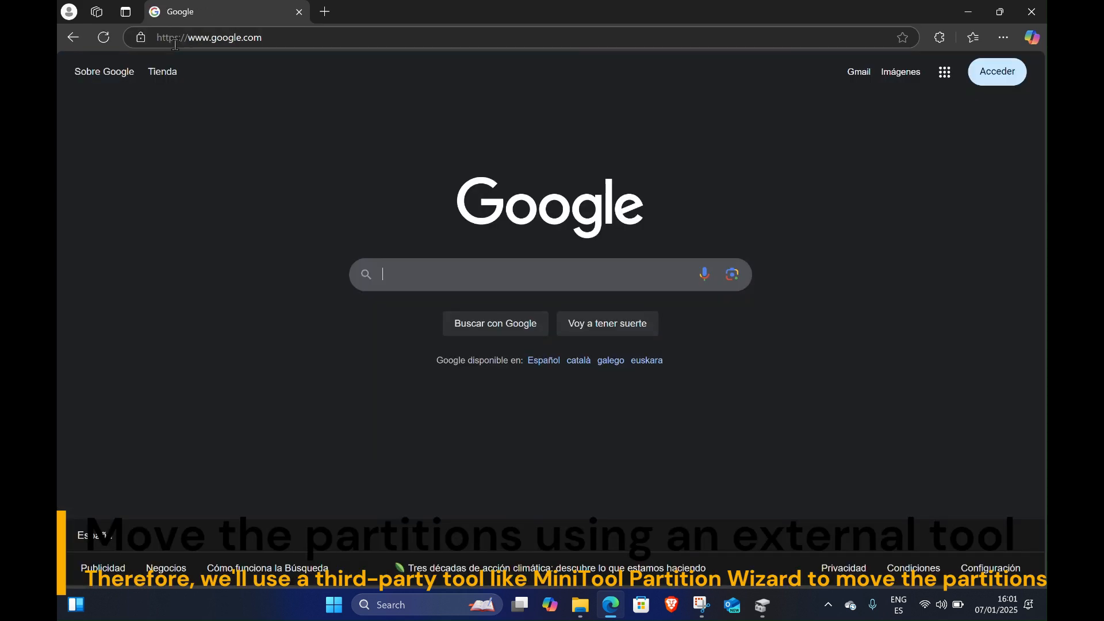
type("minitool")
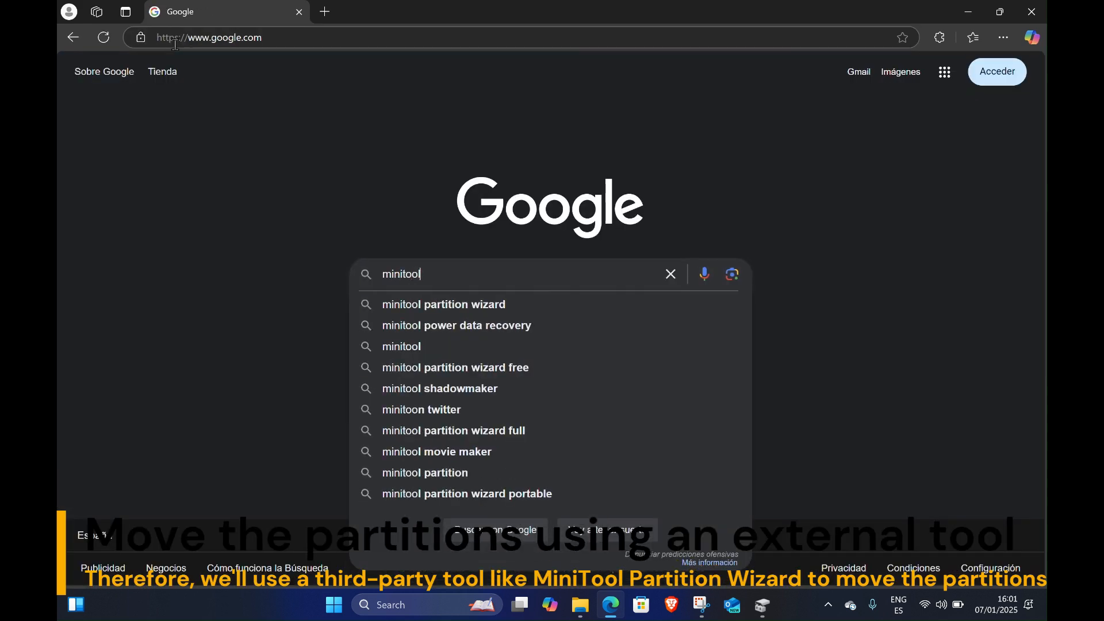
key("Down")
key("Return")
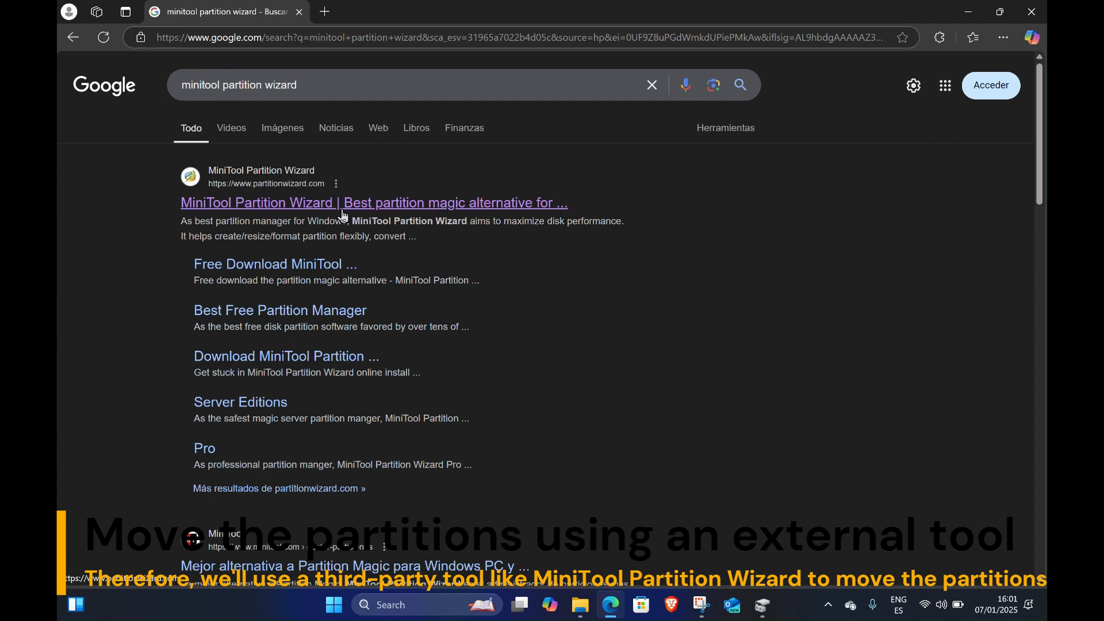
left_click(343, 210)
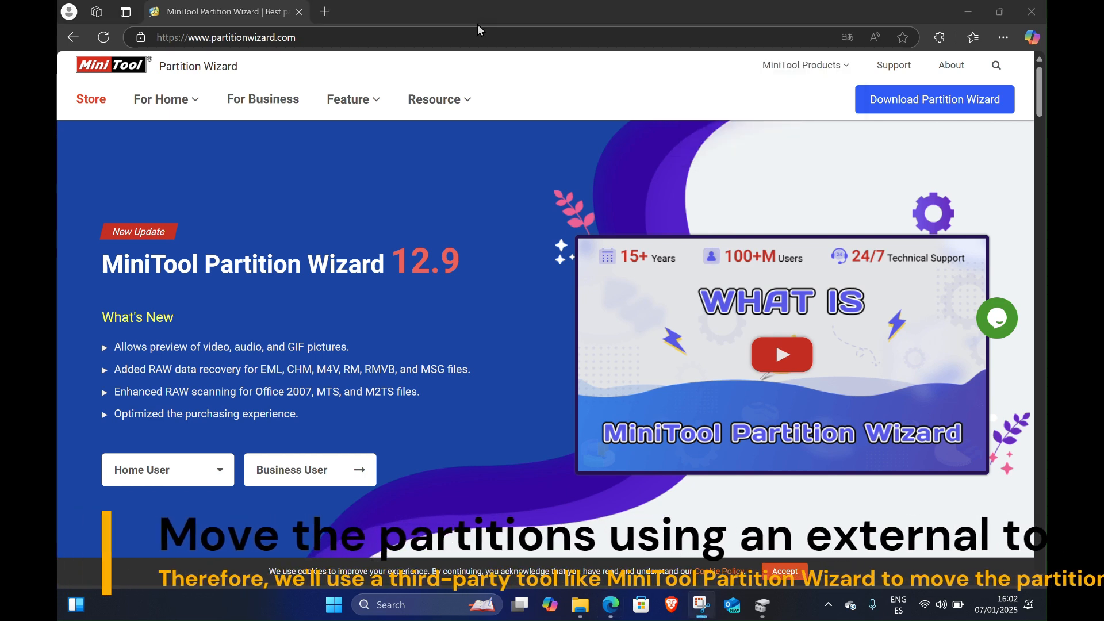
Download the Free Edition of MiniTool Partition Wizard, dismiss the translation offer, and show pw-free-online.exe in its folder.
mouse_move(912, 109)
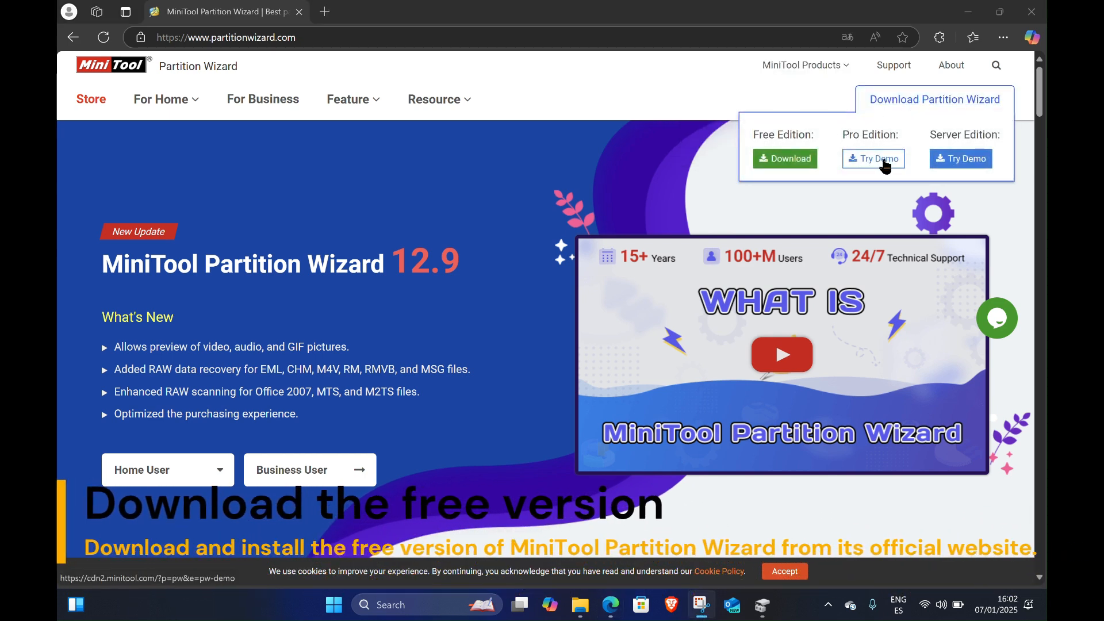
left_click(800, 166)
left_click(800, 165)
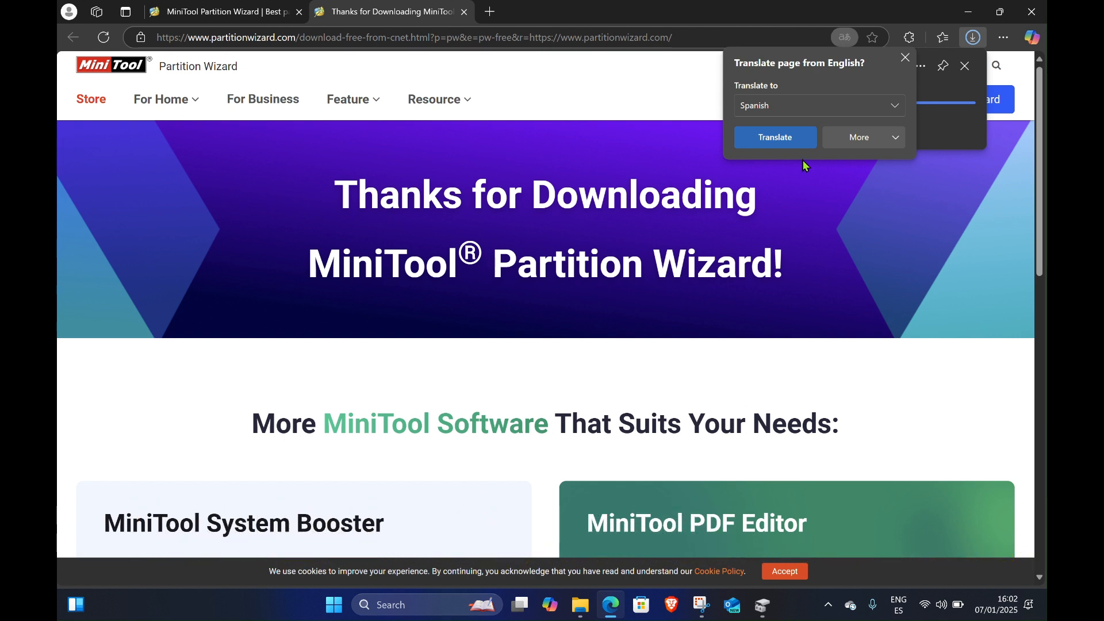
left_click(904, 59)
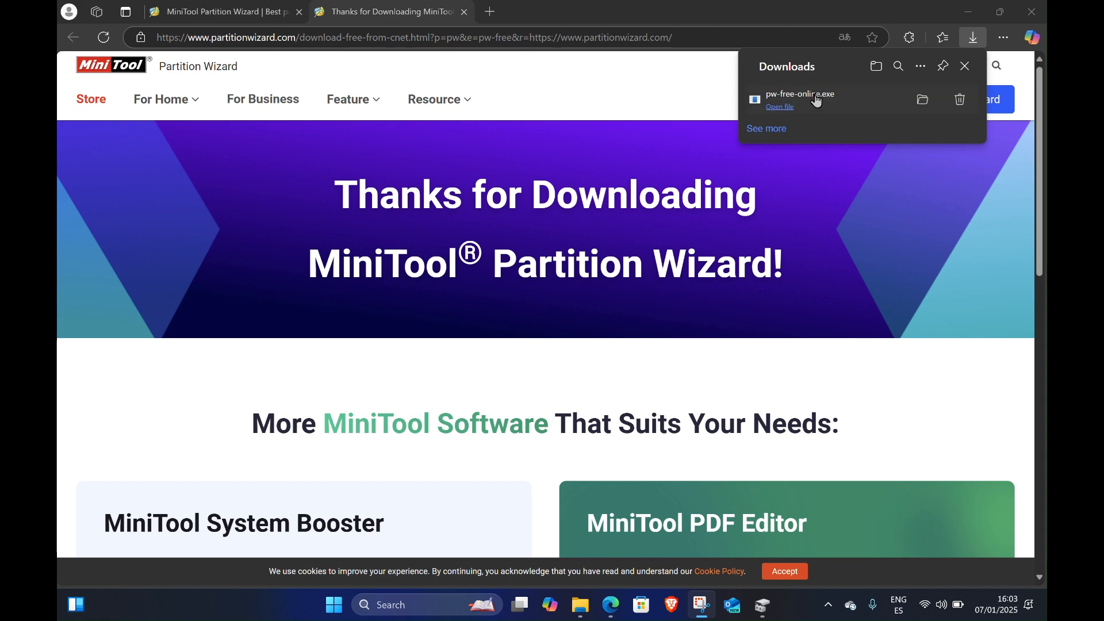
left_click(922, 101)
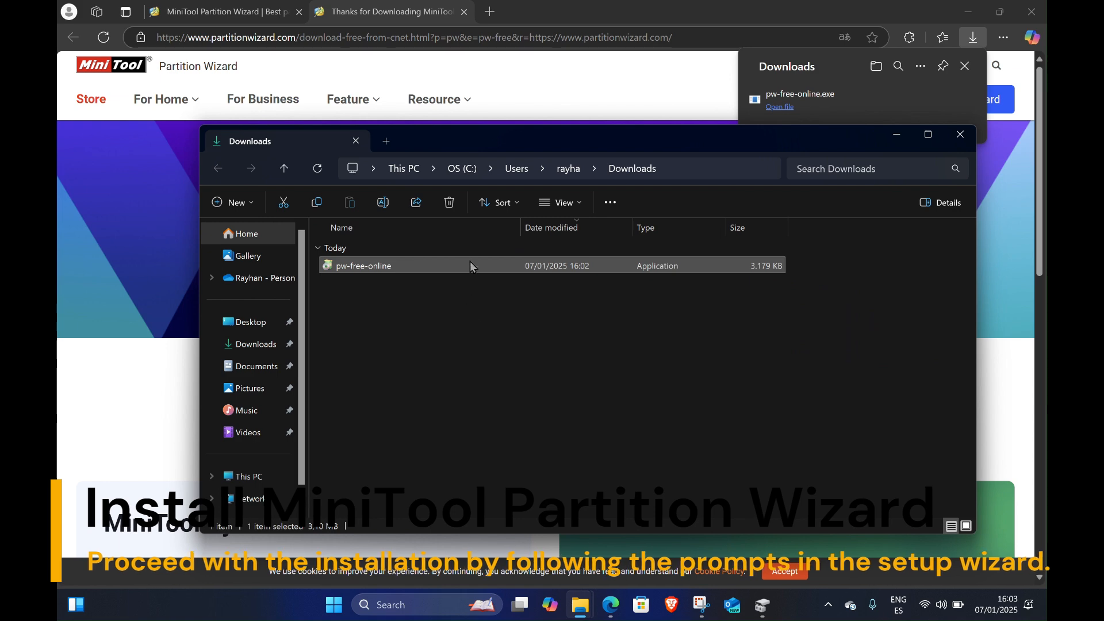
Run pw-free-online and install the free edition in English without ShadowMaker in C:\Program Files\MiniTool Partition Wizard 12, launching it on completion.
double_click(470, 264)
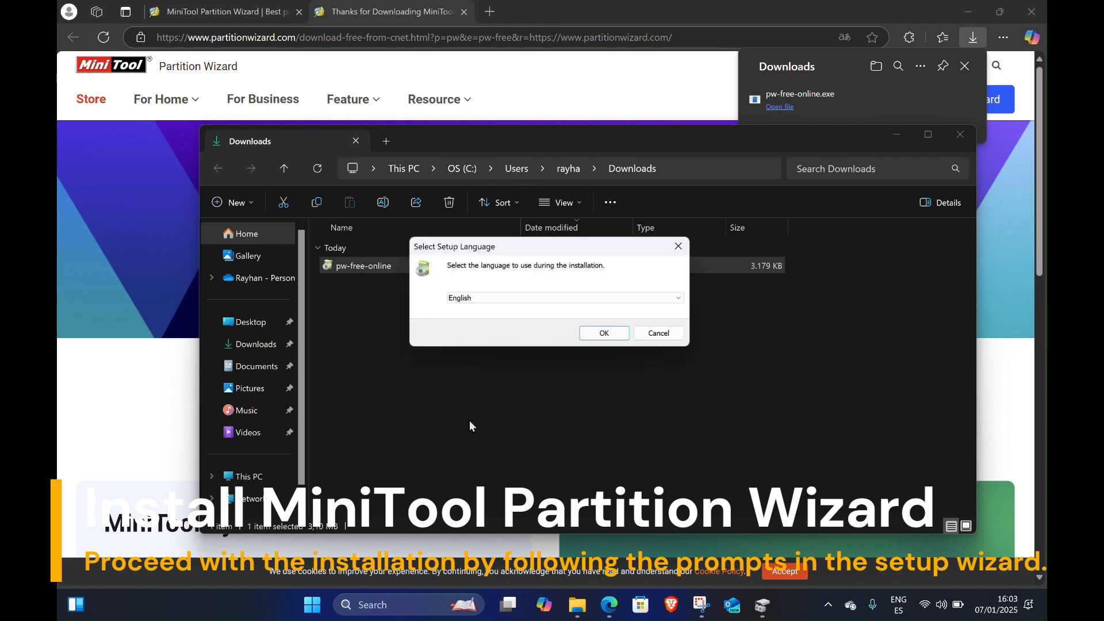
left_click(608, 336)
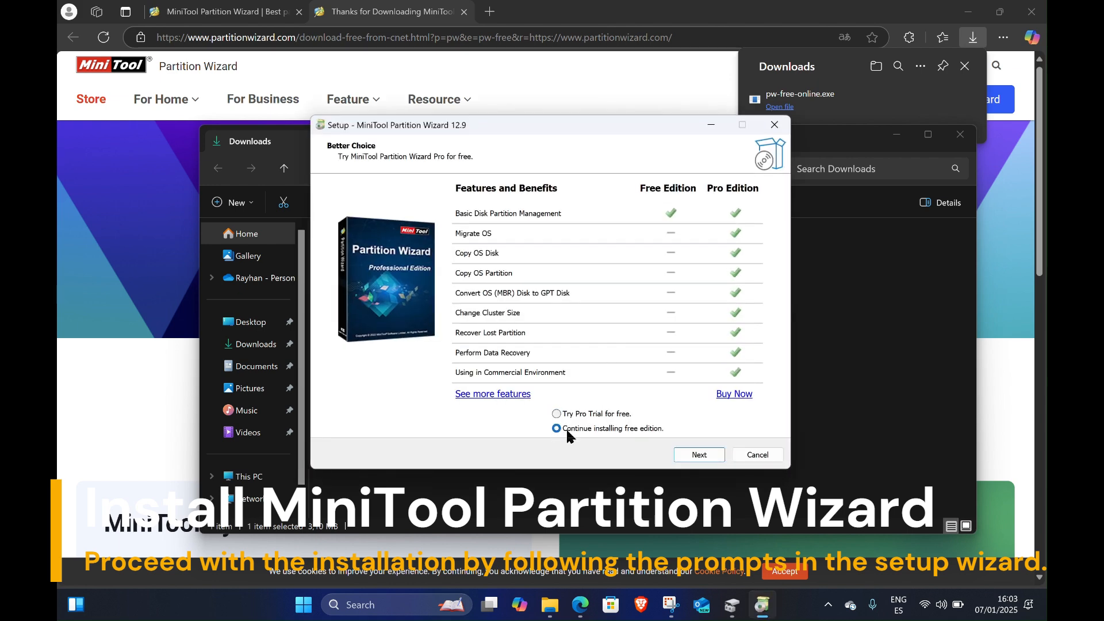
left_click(686, 460)
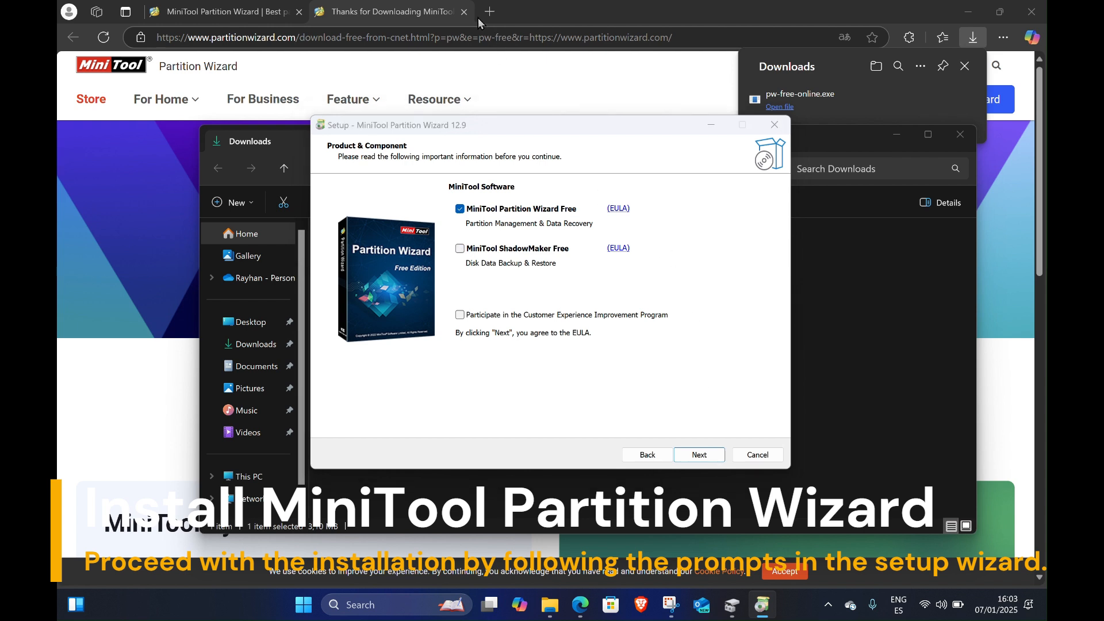
left_click(705, 456)
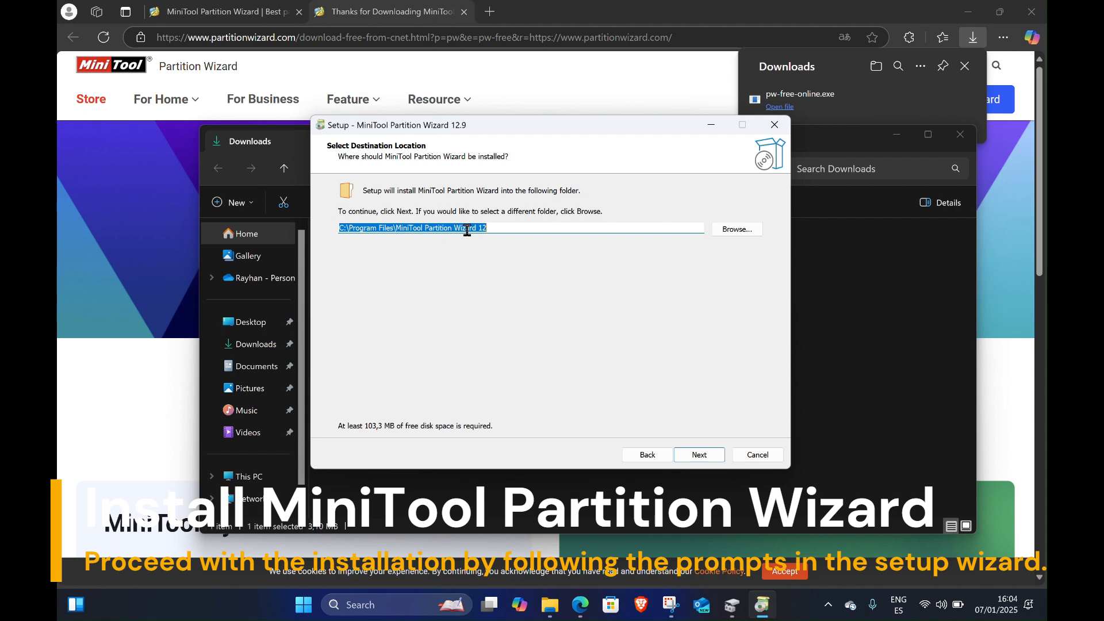
left_click(693, 458)
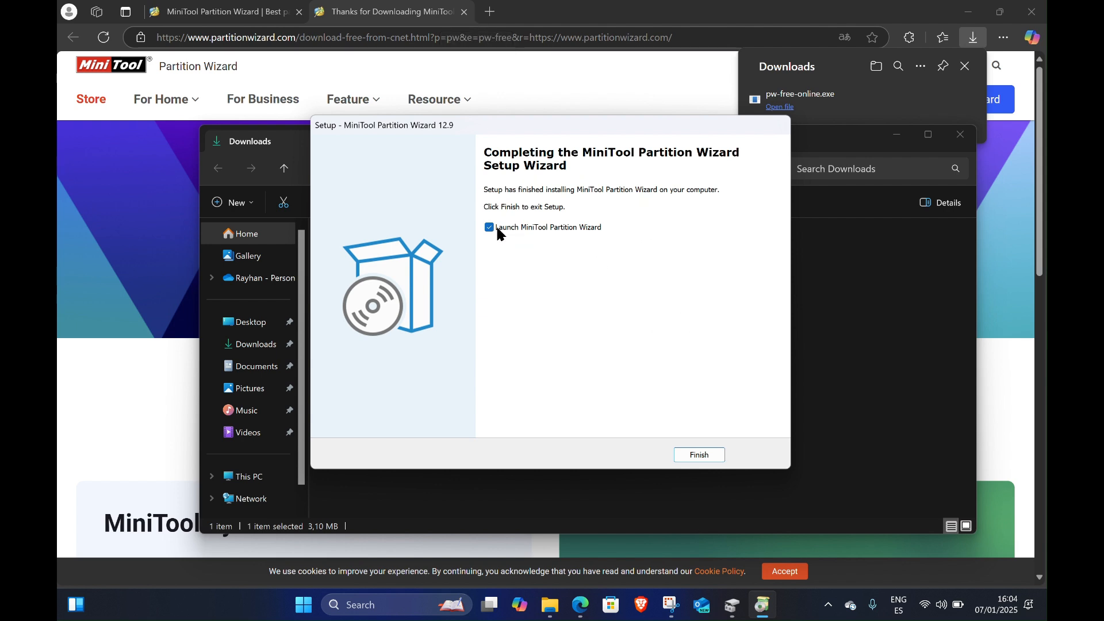
left_click(690, 462)
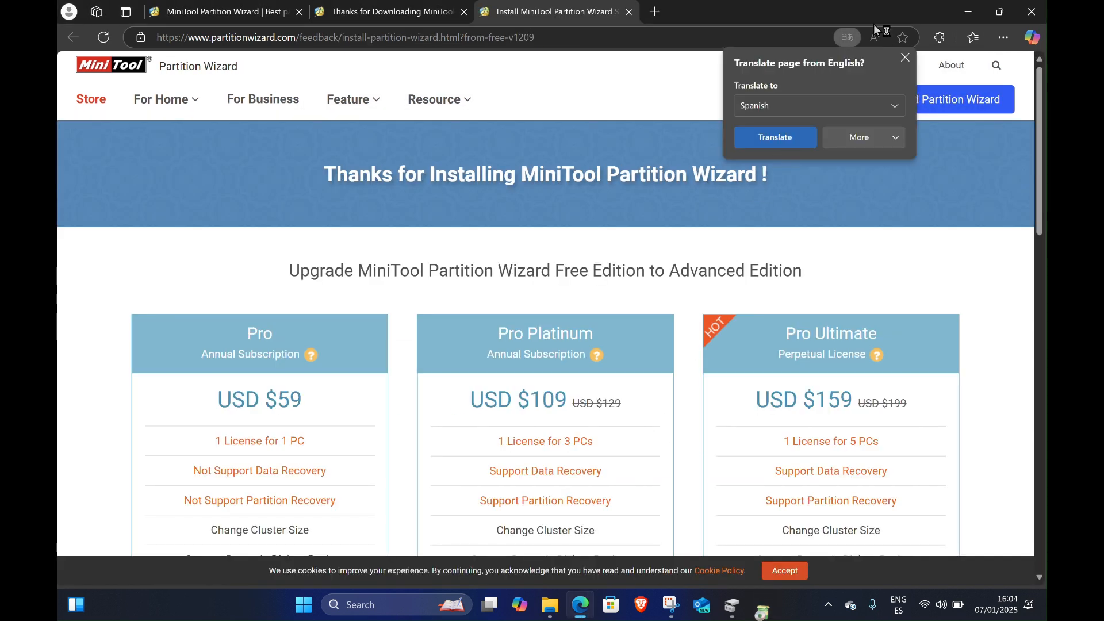
Minimize the browser, close the Downloads folder window, and dismiss the MiniTool System Booster advertisement in Partition Wizard.
left_click(964, 18)
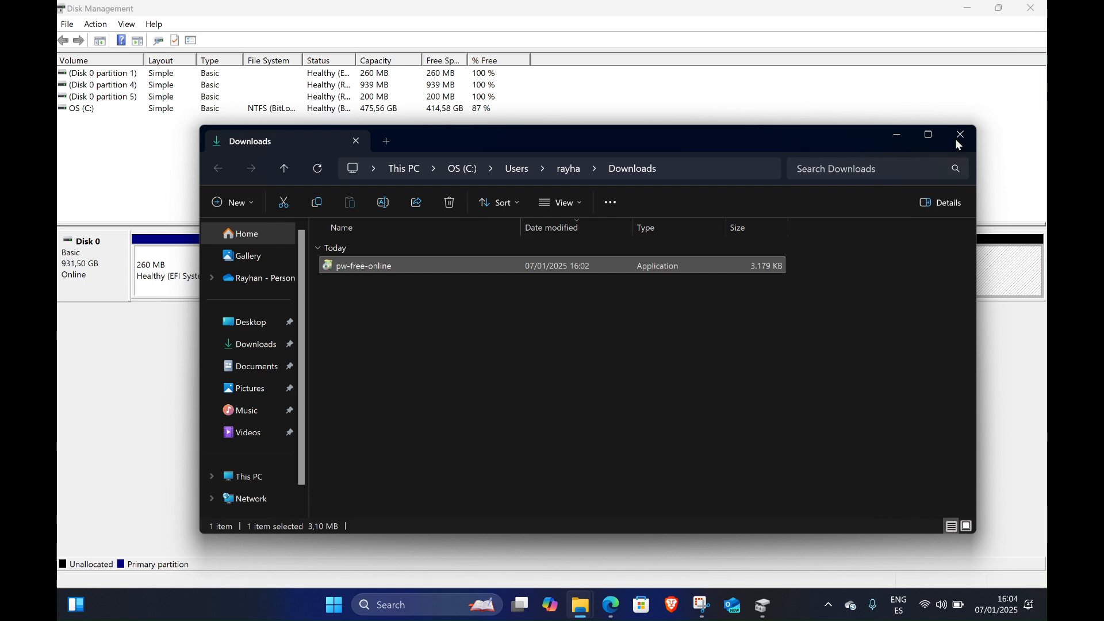
left_click(961, 134)
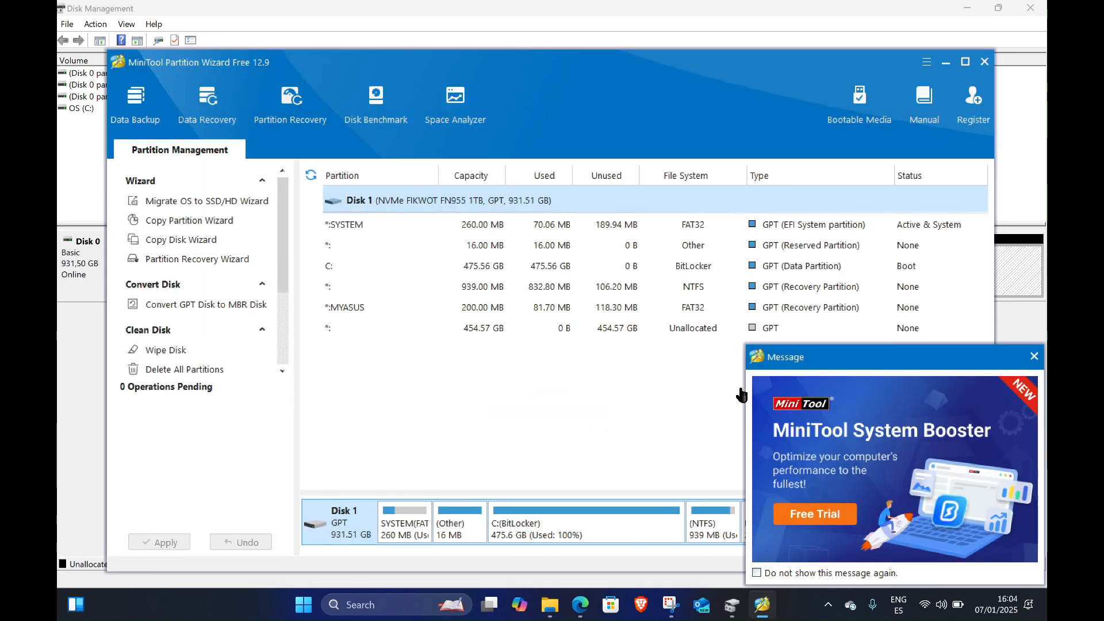
left_click(1033, 356)
left_click(750, 311)
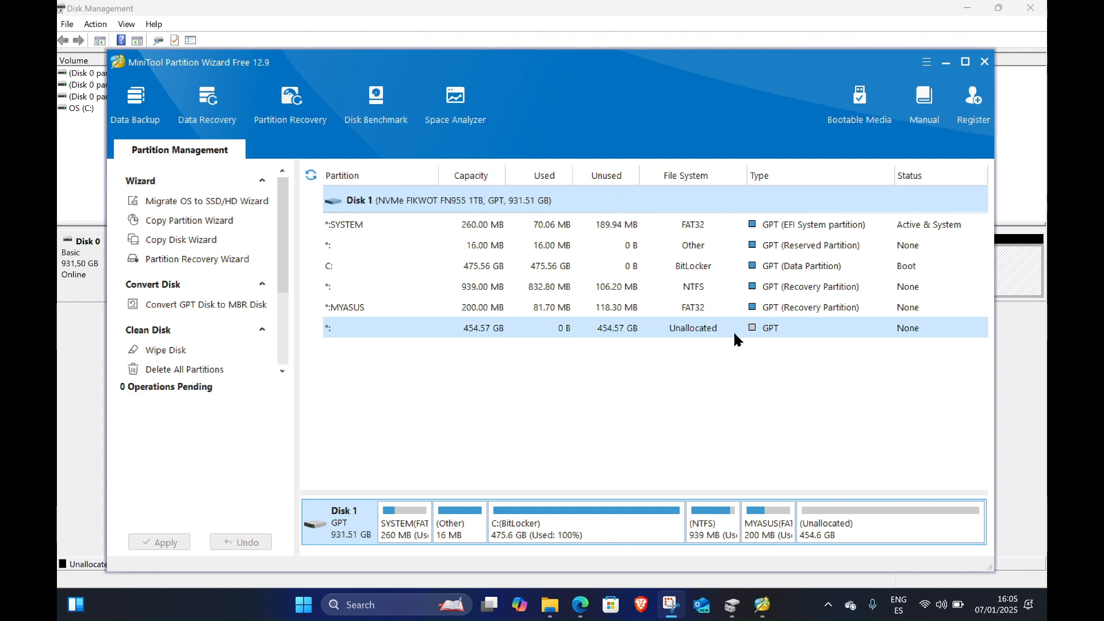
Move the MYASUS partition to the end of the disk with 454.39 GB unallocated before it and a partition size of 0.38 GB.
right_click(772, 524)
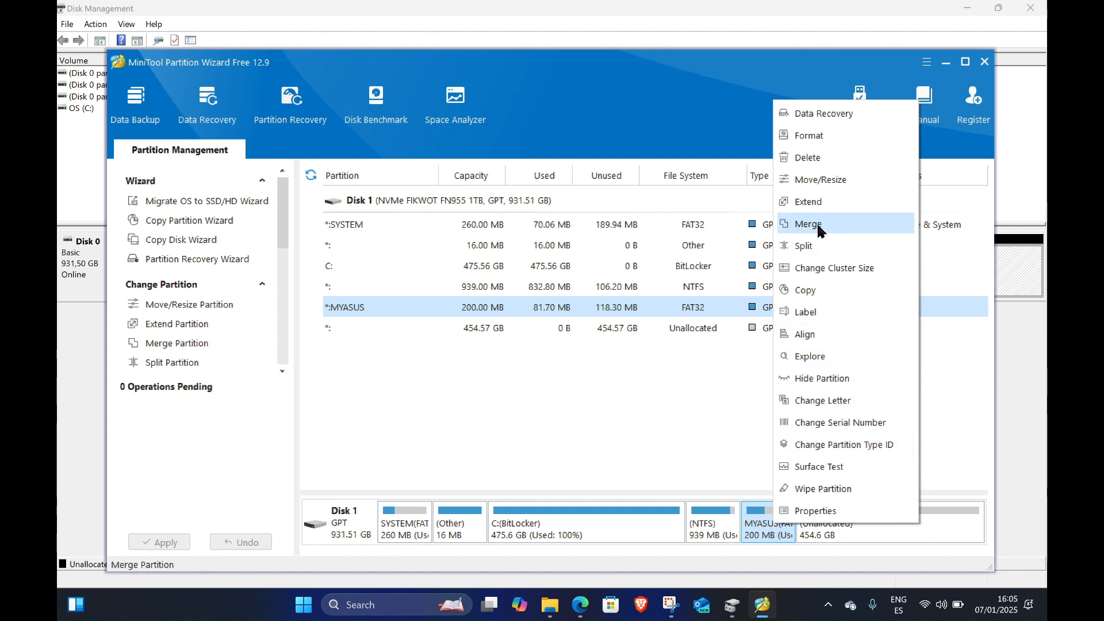
left_click(817, 186)
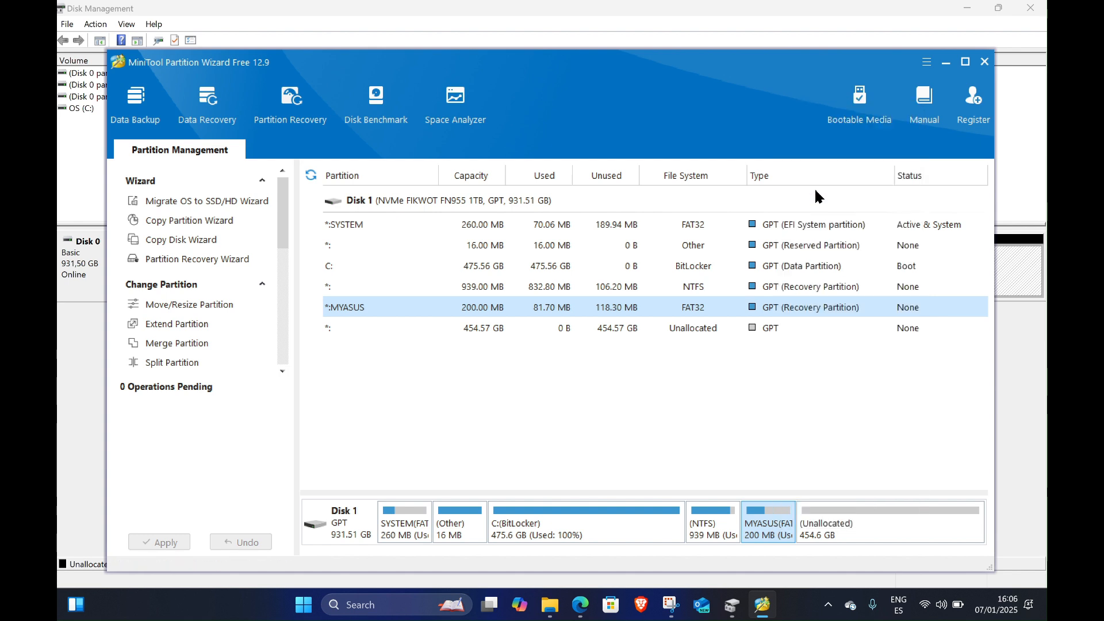
left_click_drag(407, 297, 729, 315)
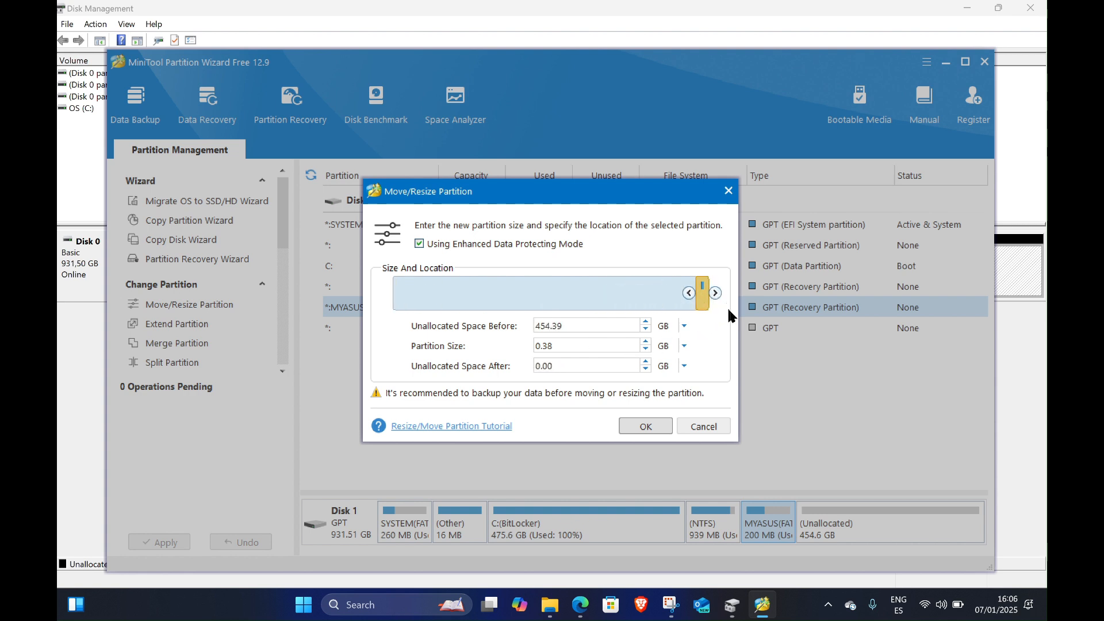
left_click(646, 426)
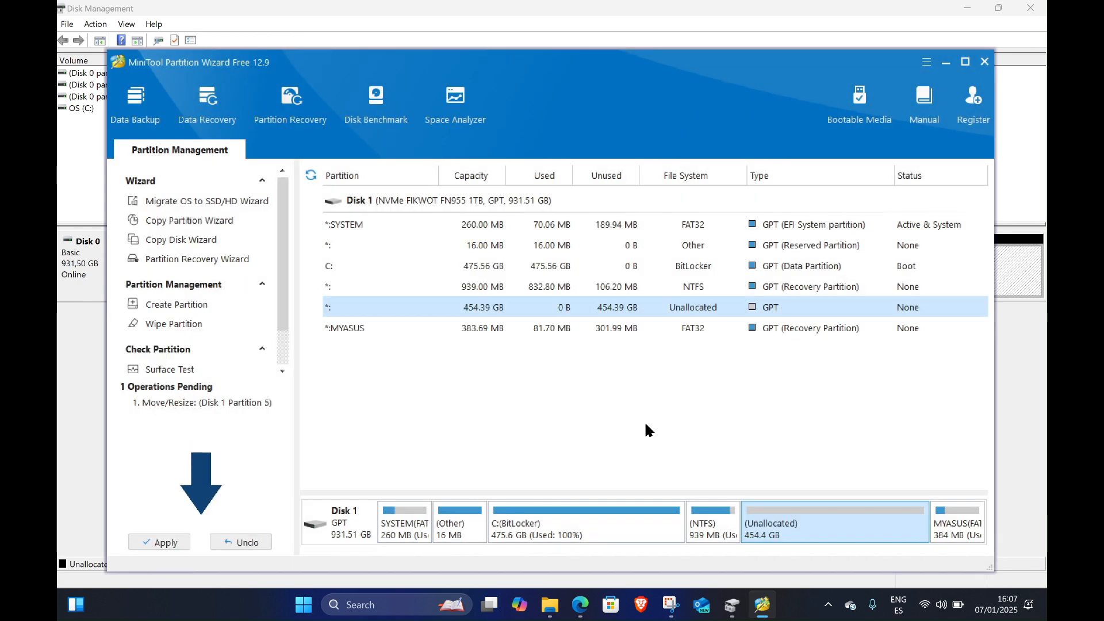
Move the NTFS recovery partition next to MYASUS, leaving 454.33 GB unallocated before it, and apply the pending changes.
left_click(713, 528)
right_click(714, 528)
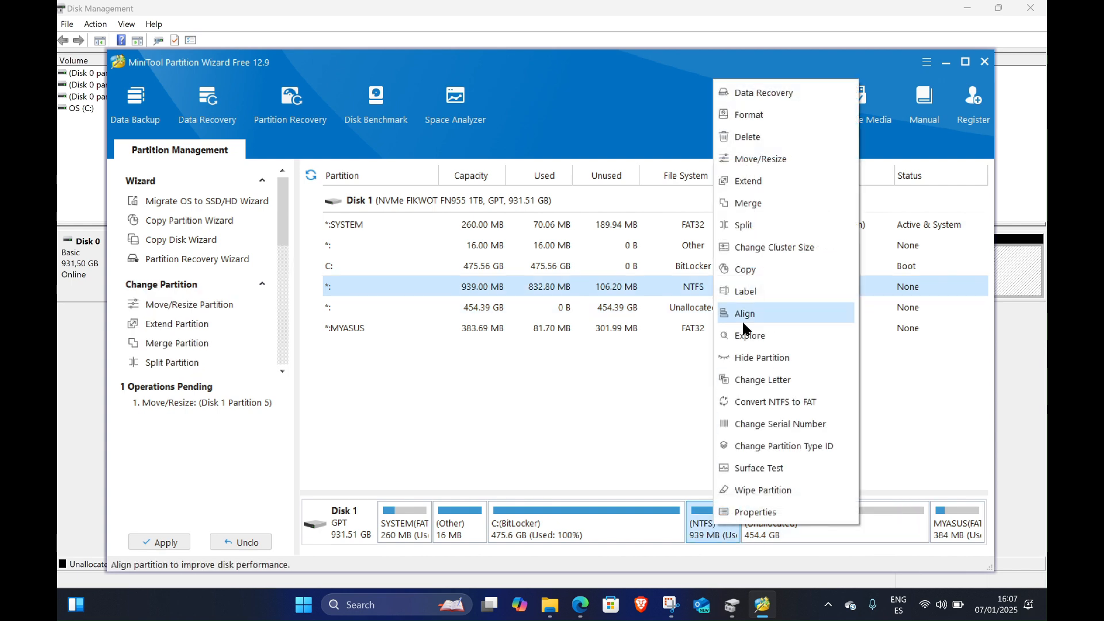
left_click(757, 165)
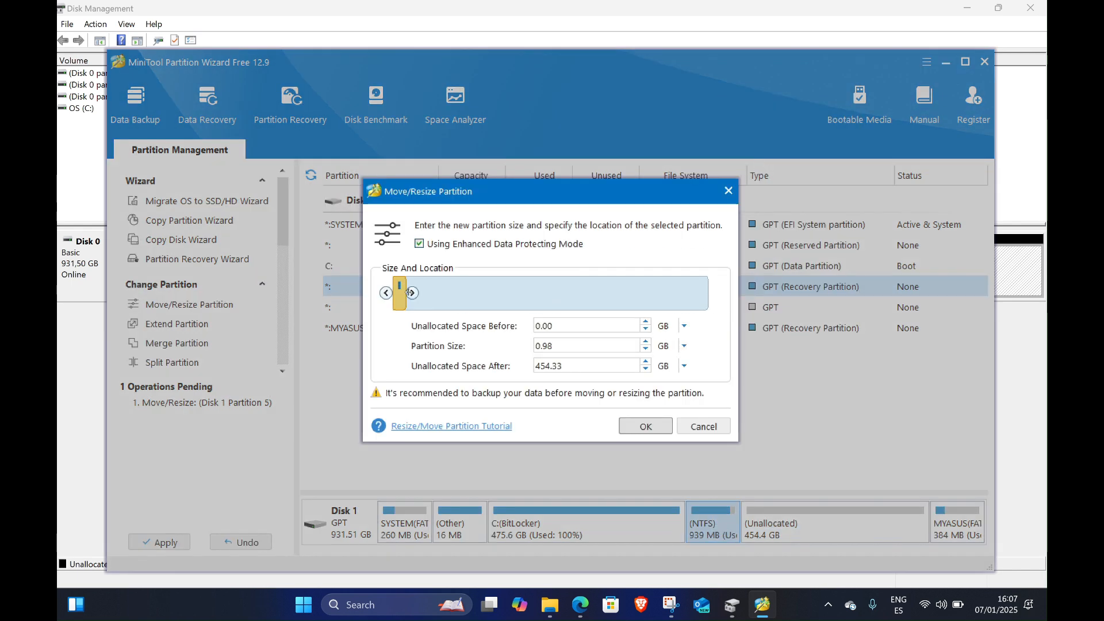
left_click_drag(399, 292, 713, 291)
left_click(646, 426)
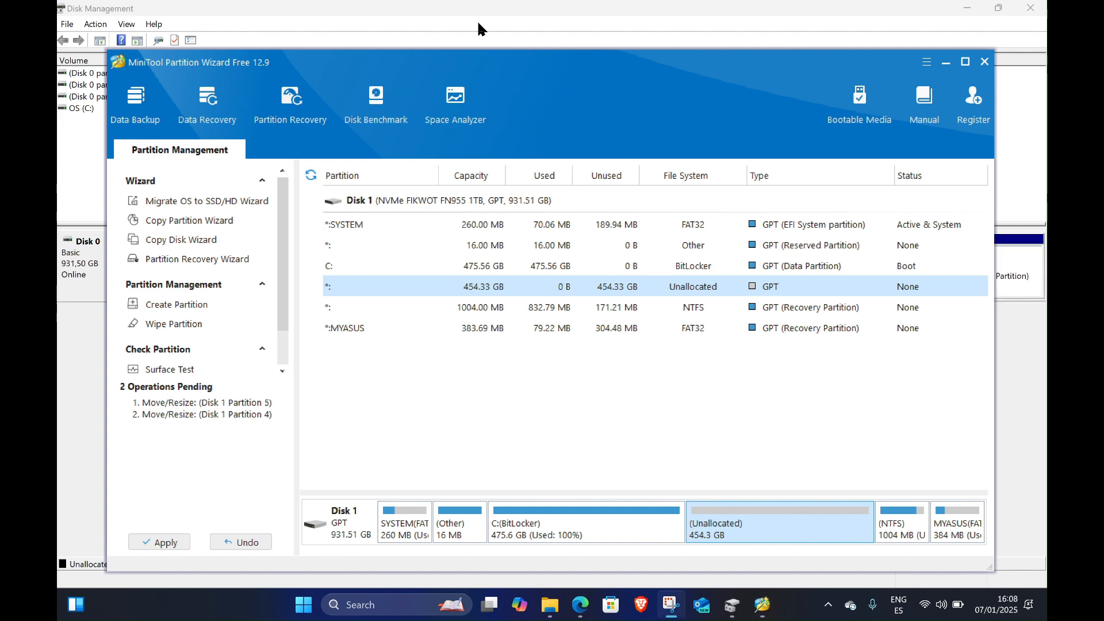
left_click(160, 544)
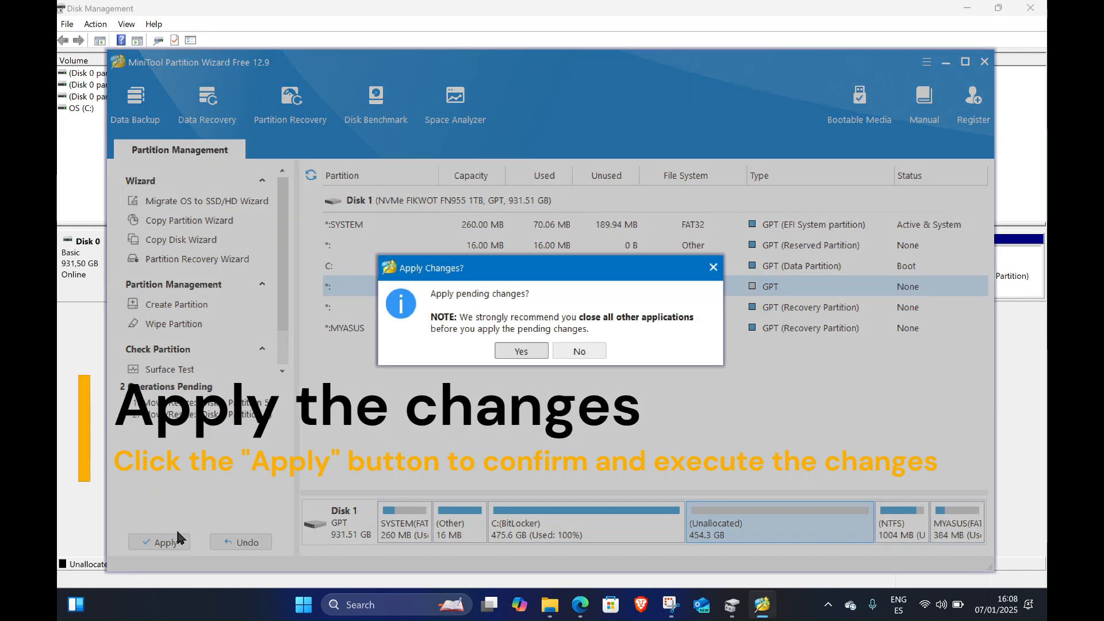
left_click(512, 354)
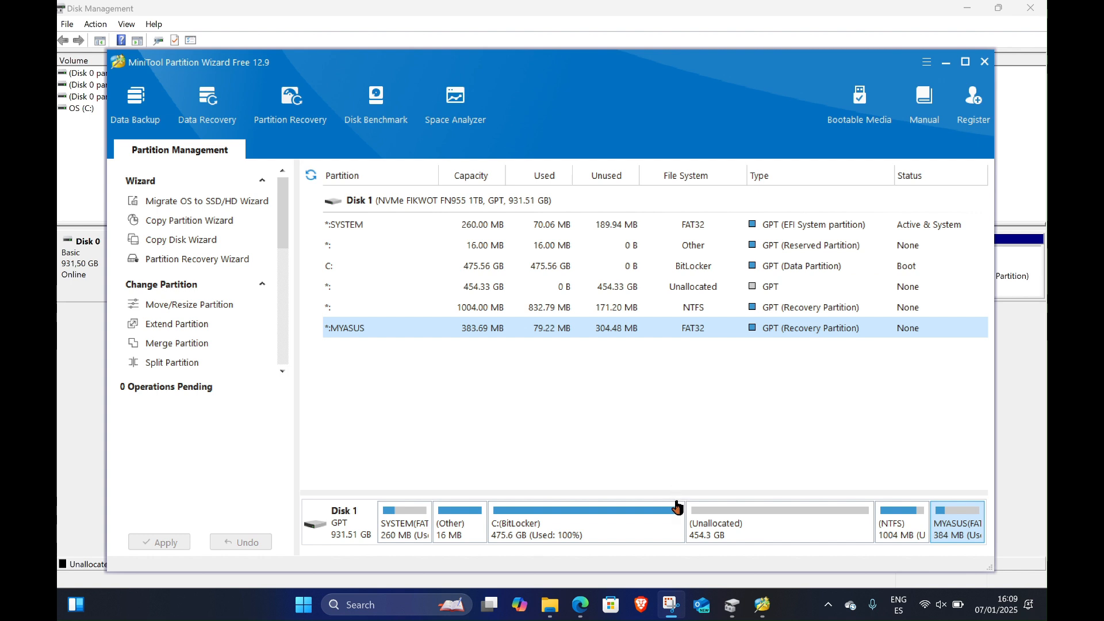
Enlarge the area below the partition list and check which operations are offered for the C: partition.
left_click_drag(674, 492, 658, 354)
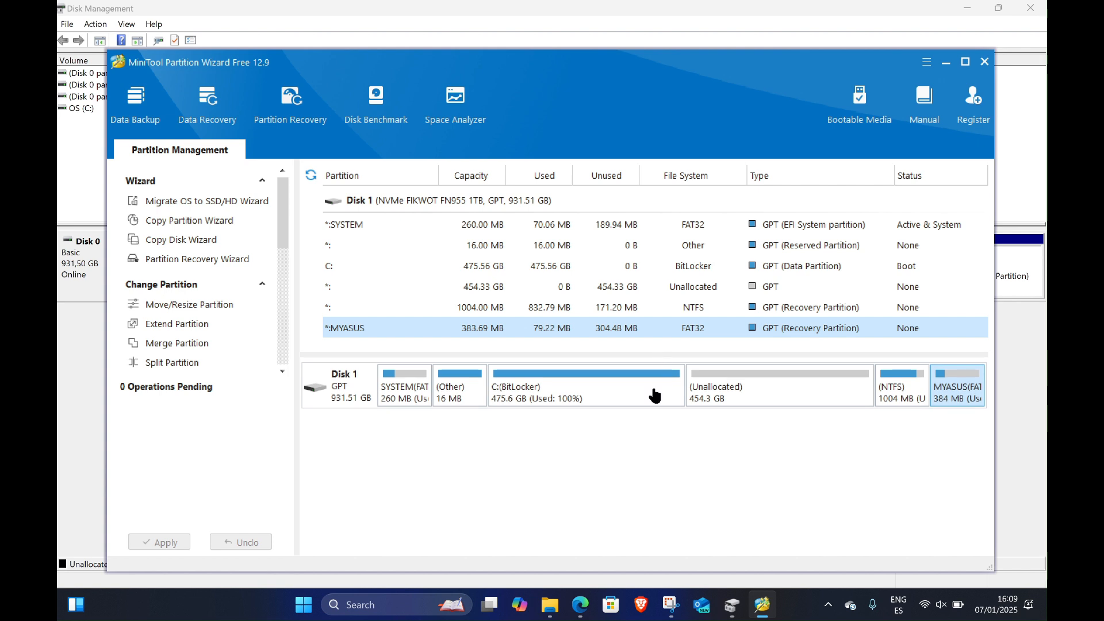
left_click(652, 400)
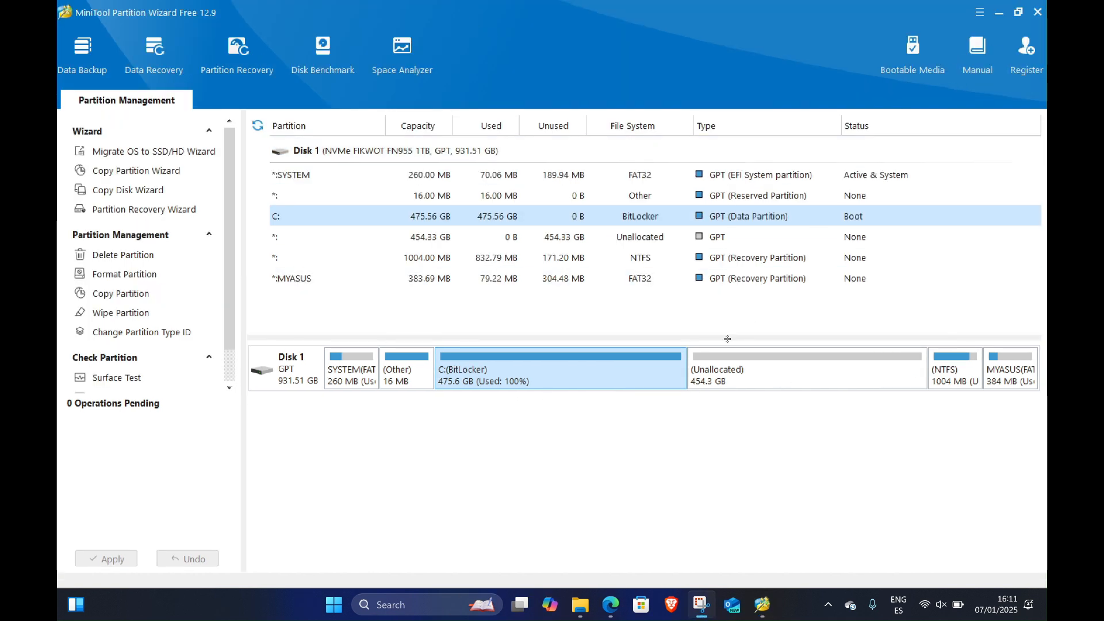
right_click(617, 385)
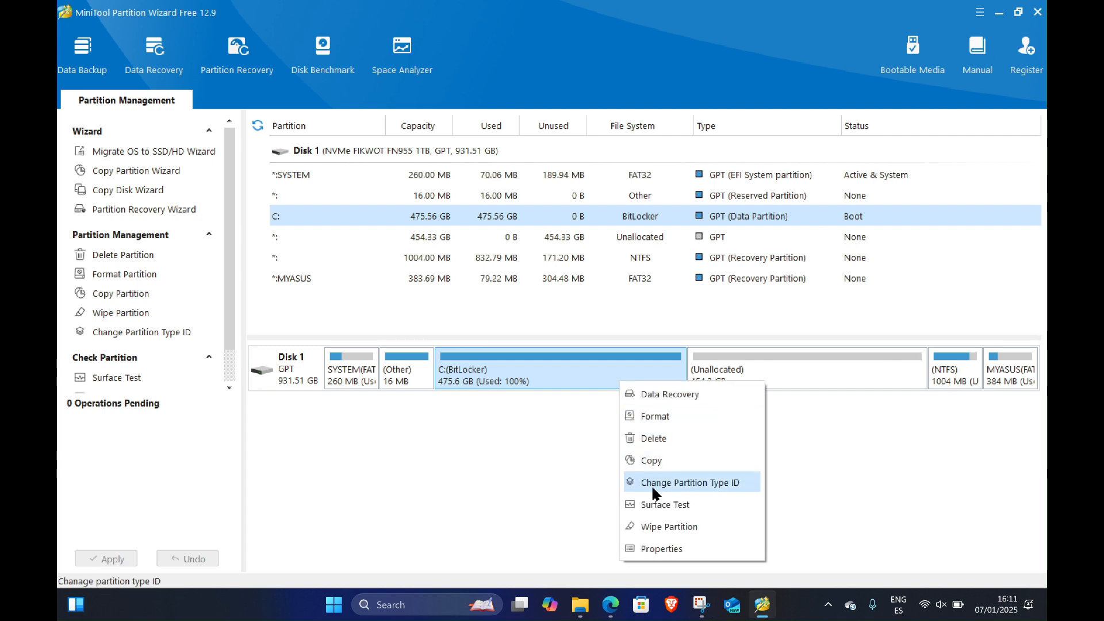
left_click(551, 527)
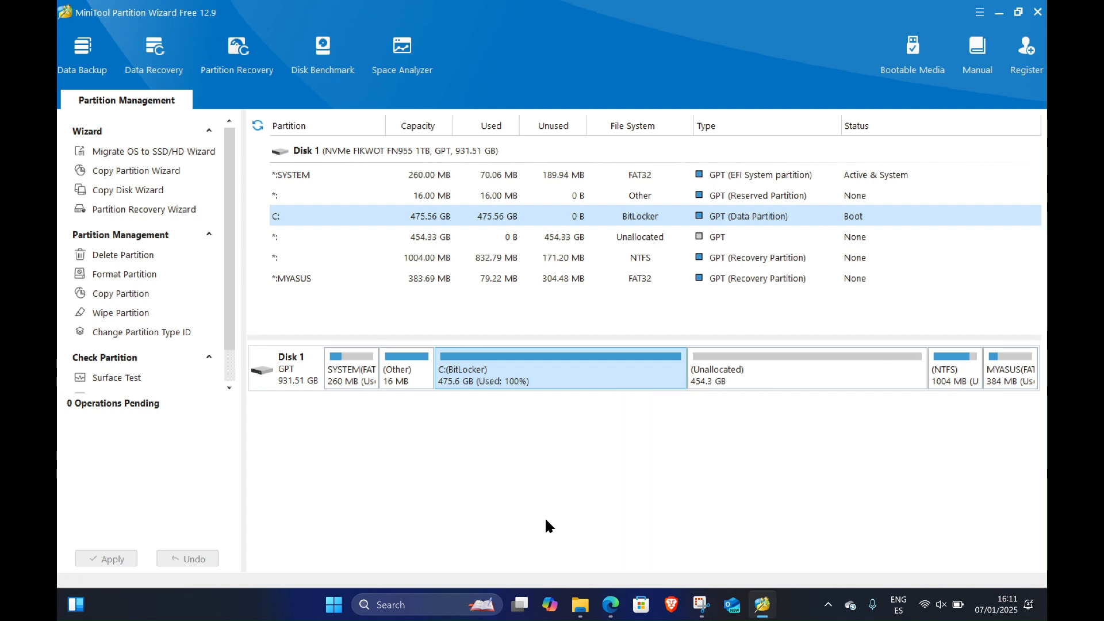
Search Windows for "Create and format hard disk partitions", open Disk Management from it, and maximize its window.
left_click(339, 611)
left_click(338, 612)
left_click(337, 609)
type("create and format hard disk partitions")
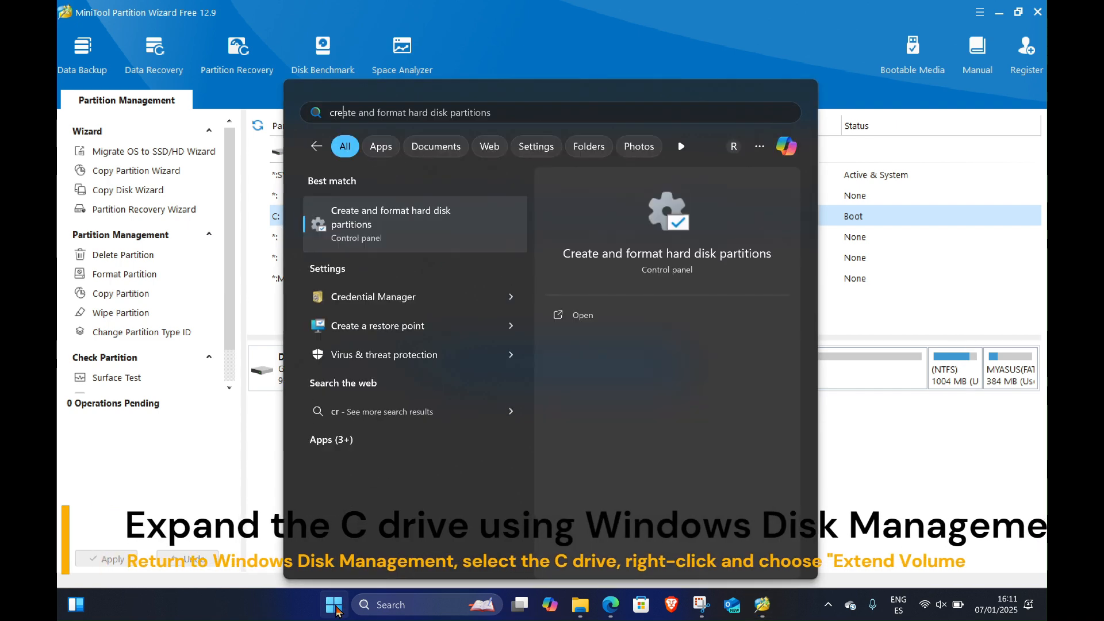
left_click(446, 219)
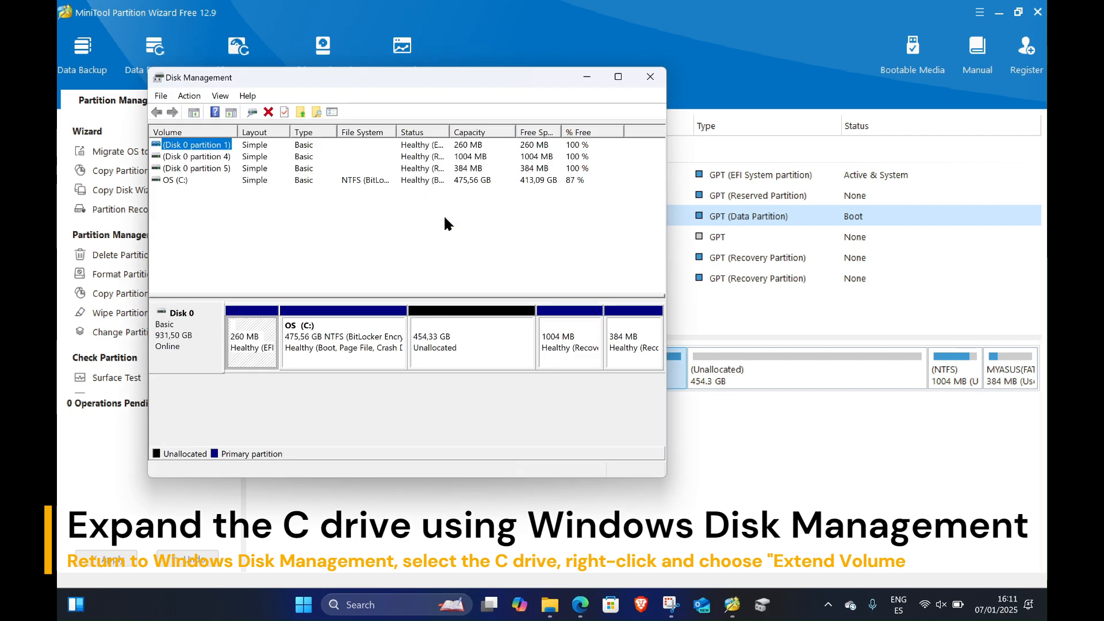
left_click(618, 78)
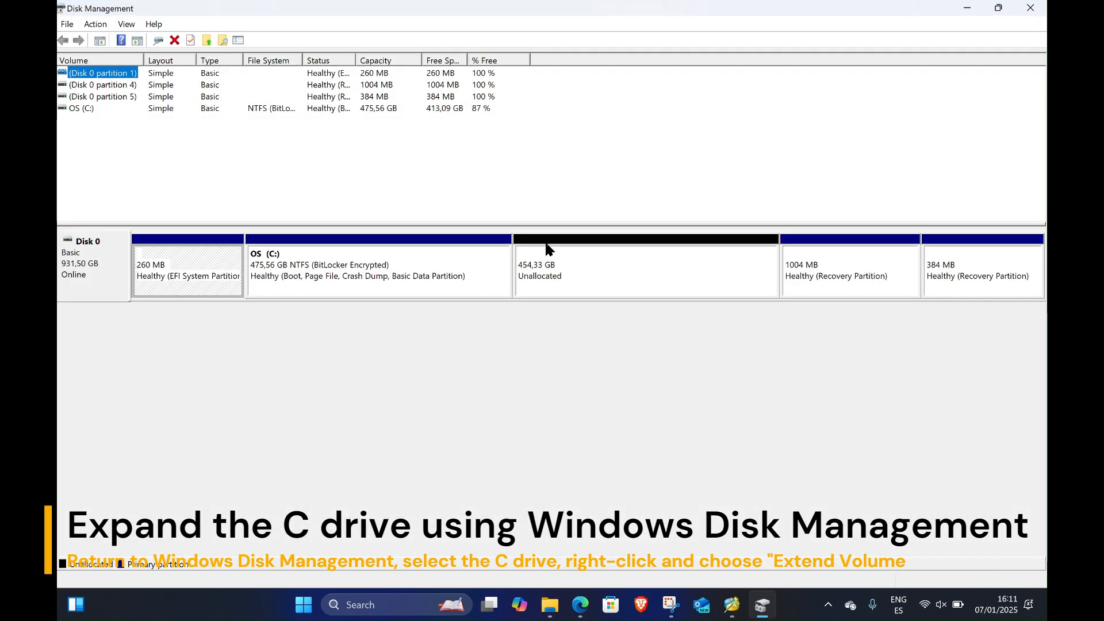
Extend the OS (C:) volume with all 465234 MB of unallocated space available on Disk 0.
left_click(426, 279)
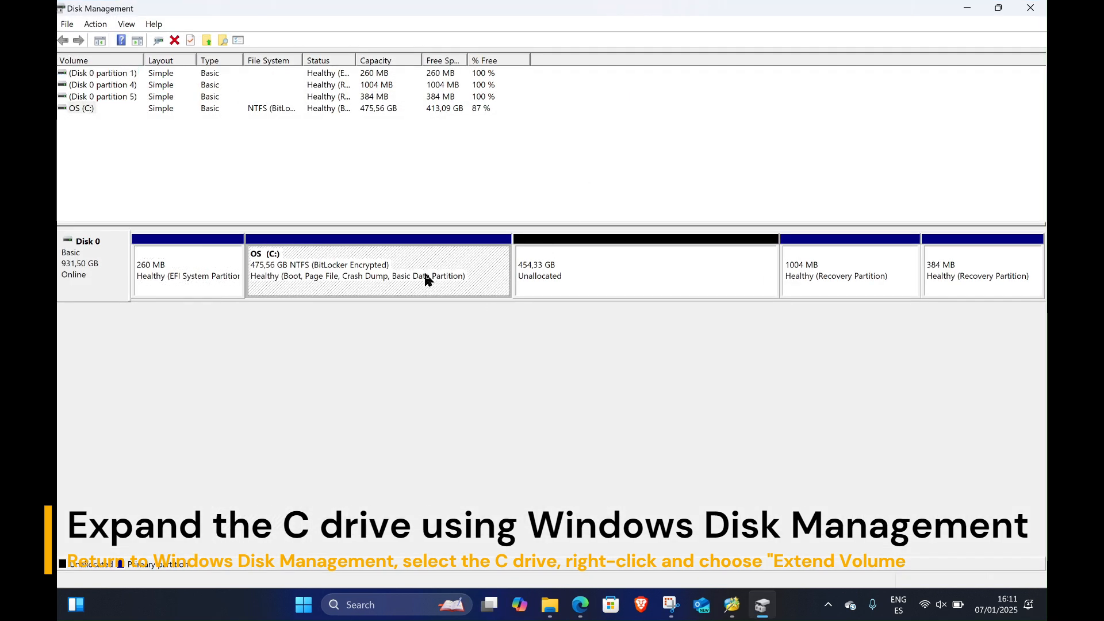
right_click(426, 275)
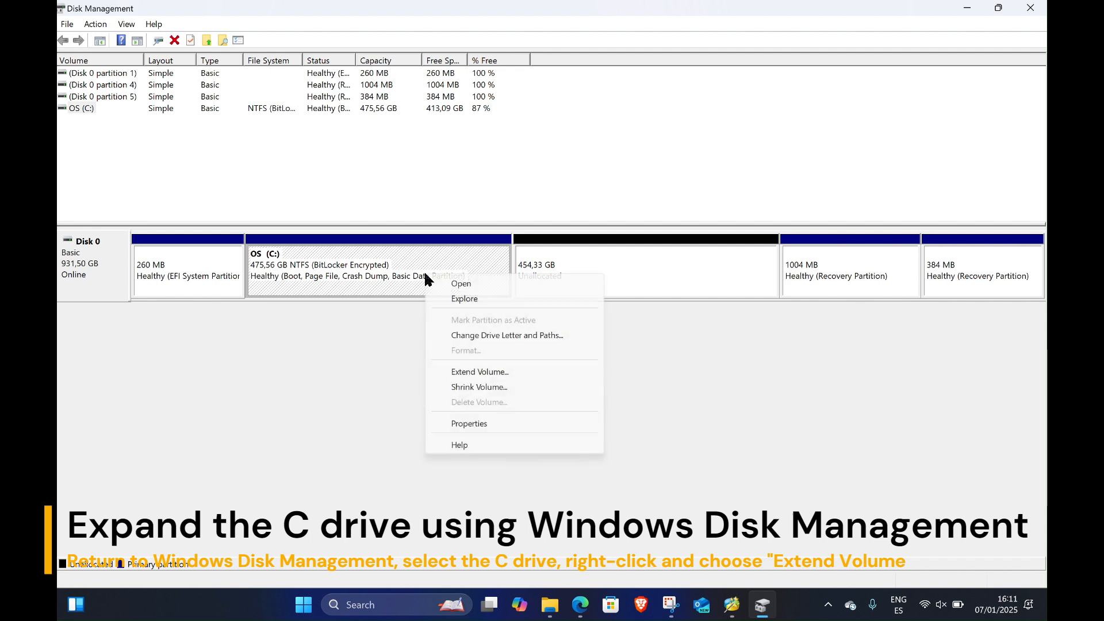
left_click(476, 375)
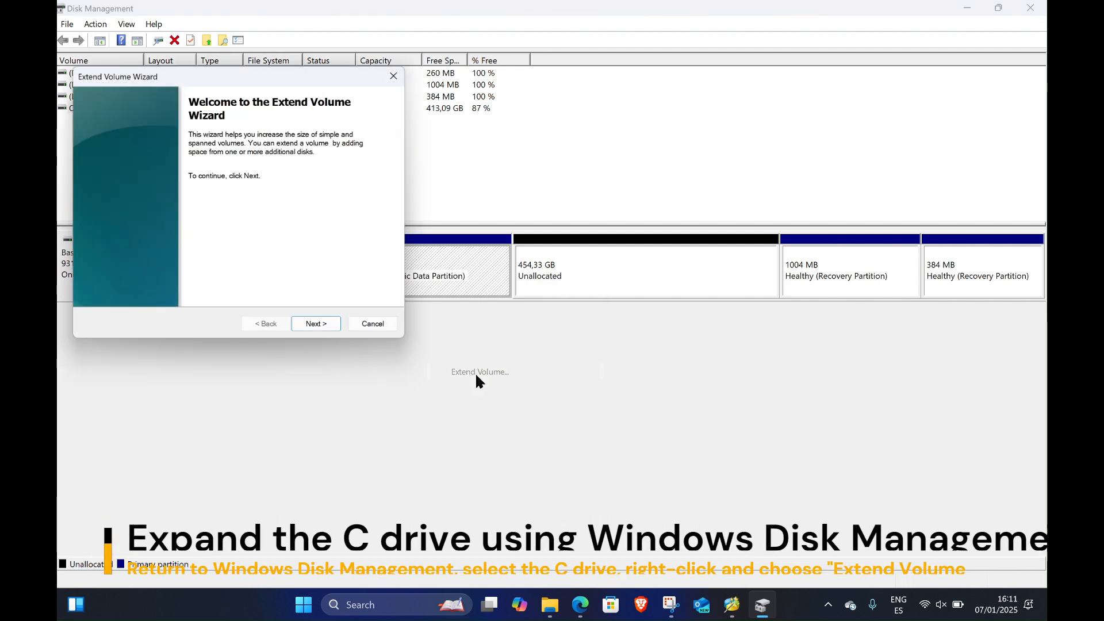
left_click(319, 332)
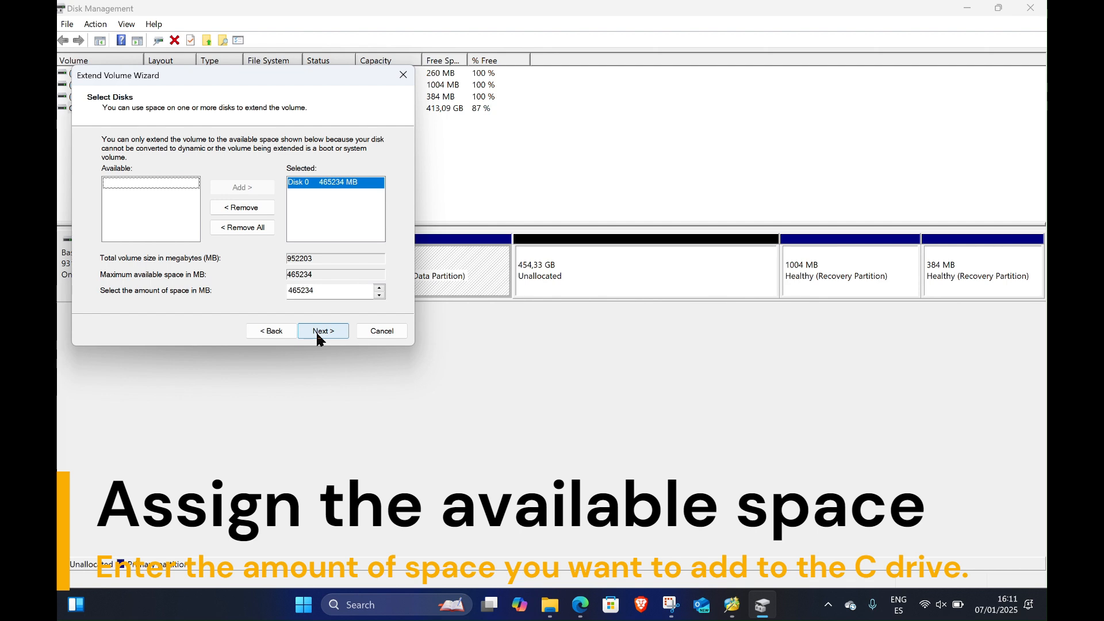
left_click(318, 332)
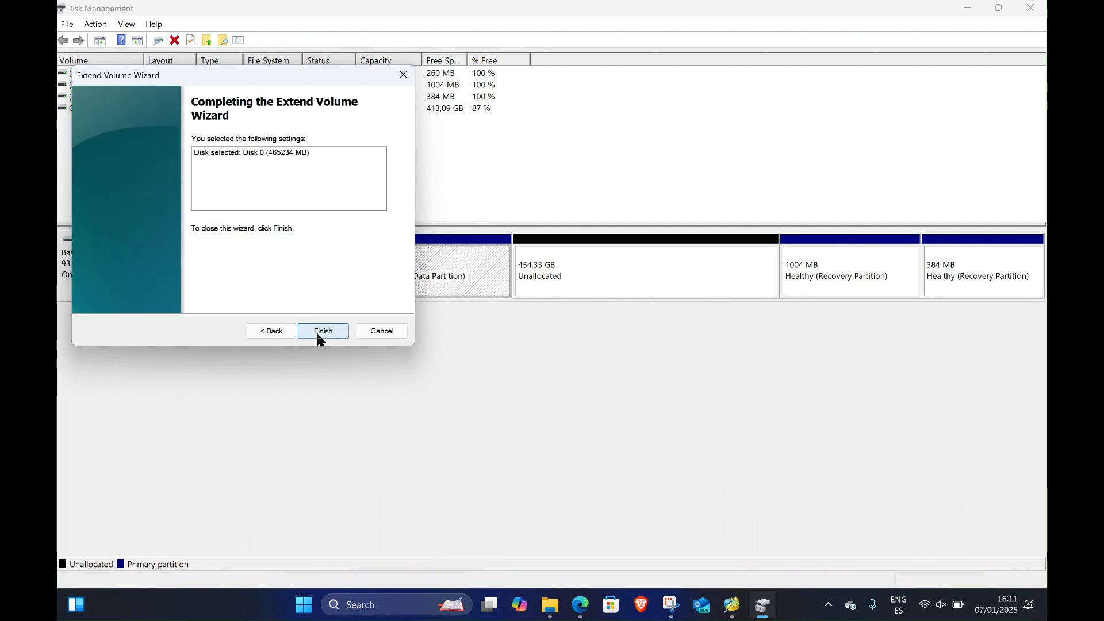
left_click(318, 332)
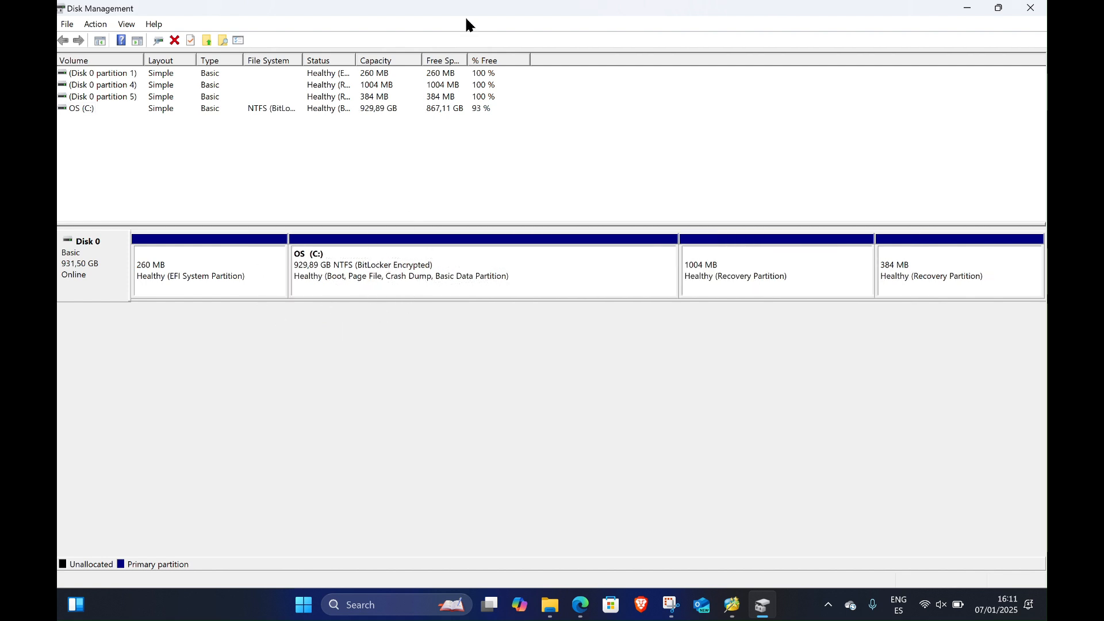
Check the C: volume's capacity in Disk Management, then switch to File Explorer's This PC and open the OS (C:) drive's properties.
left_click(490, 275)
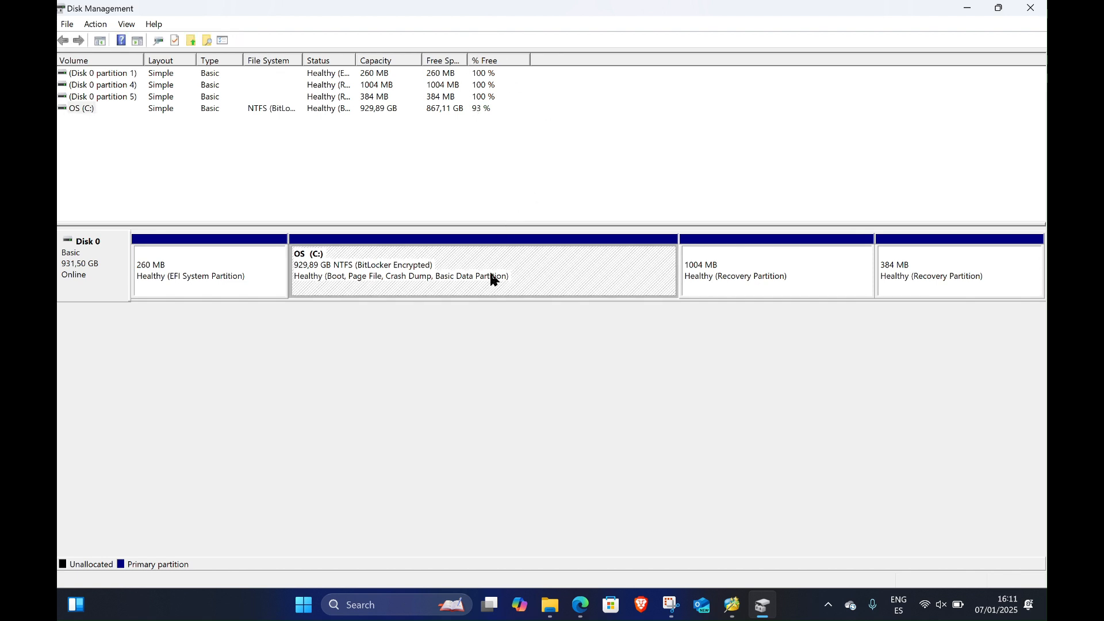
left_click(622, 422)
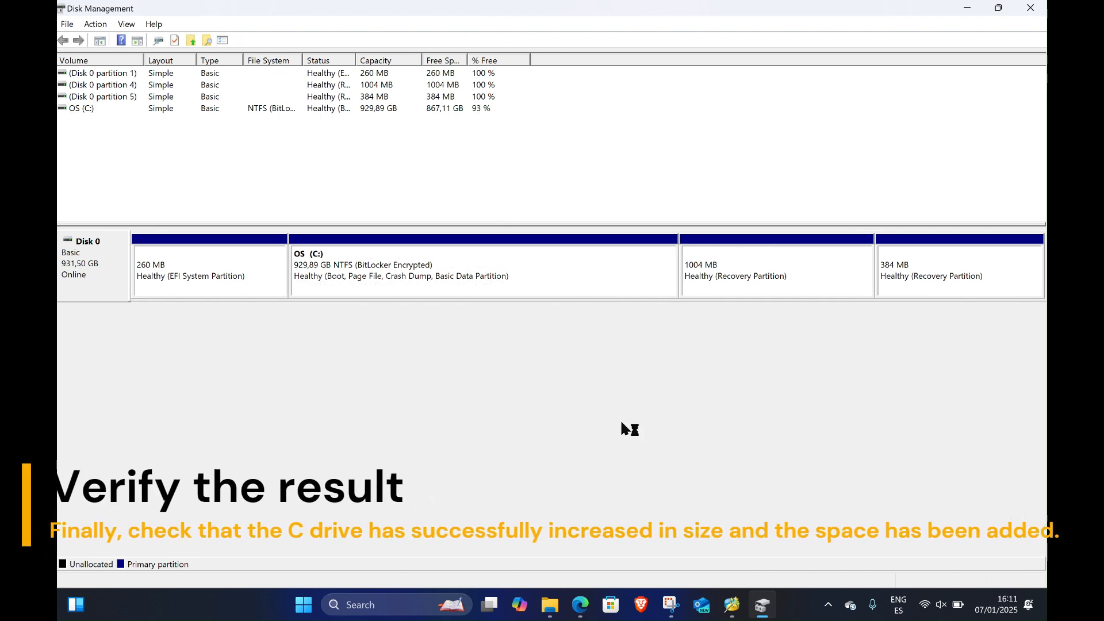
left_click(550, 605)
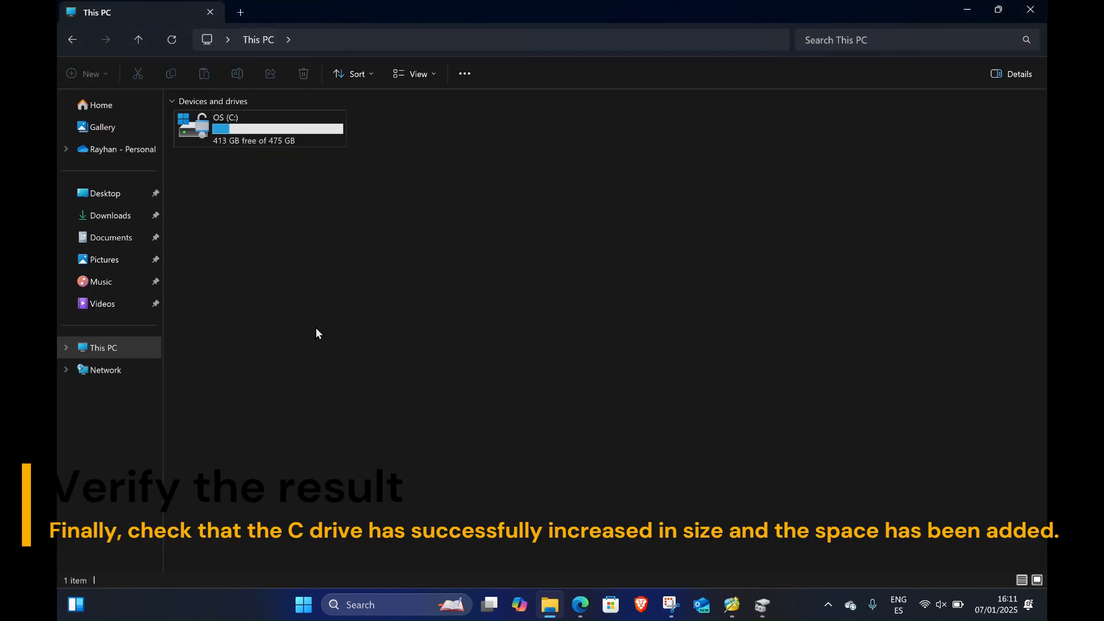
left_click(115, 350)
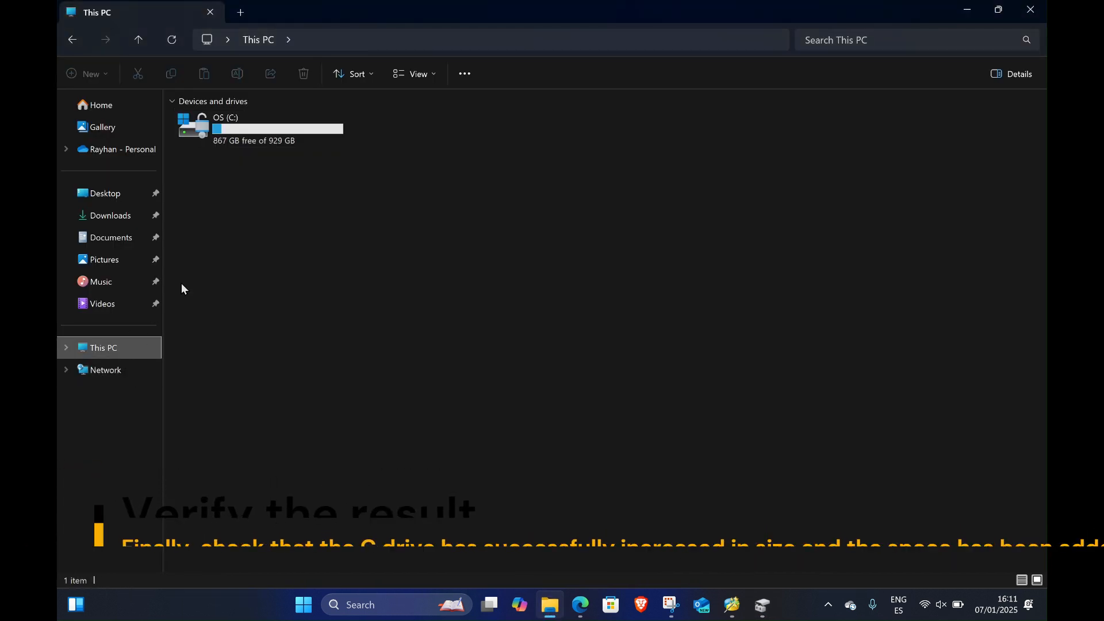
left_click(263, 144)
right_click(263, 138)
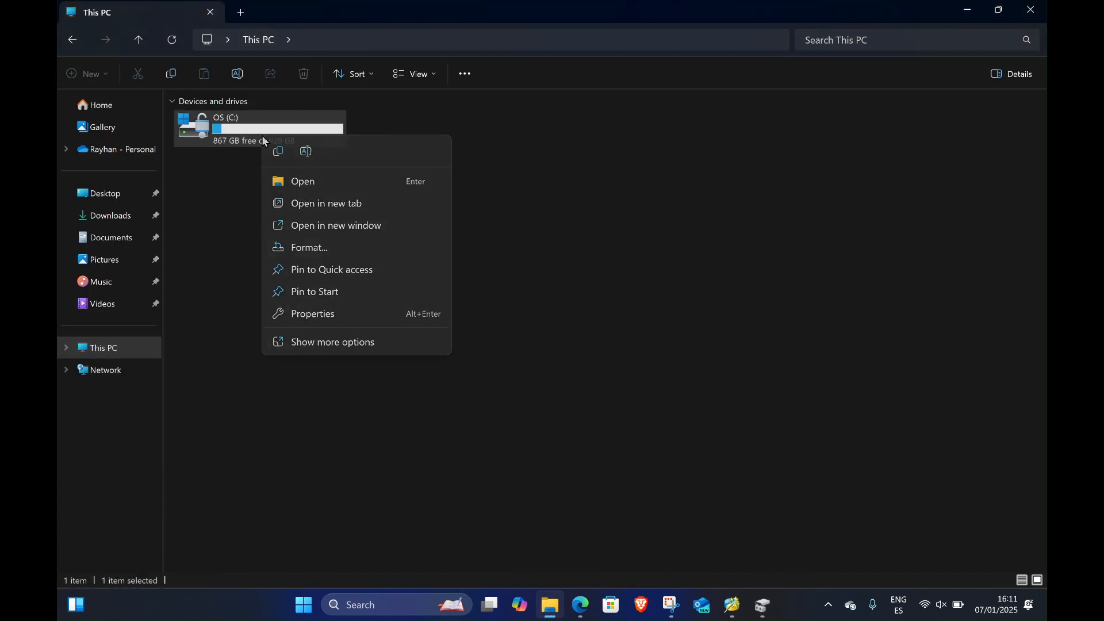
left_click(332, 314)
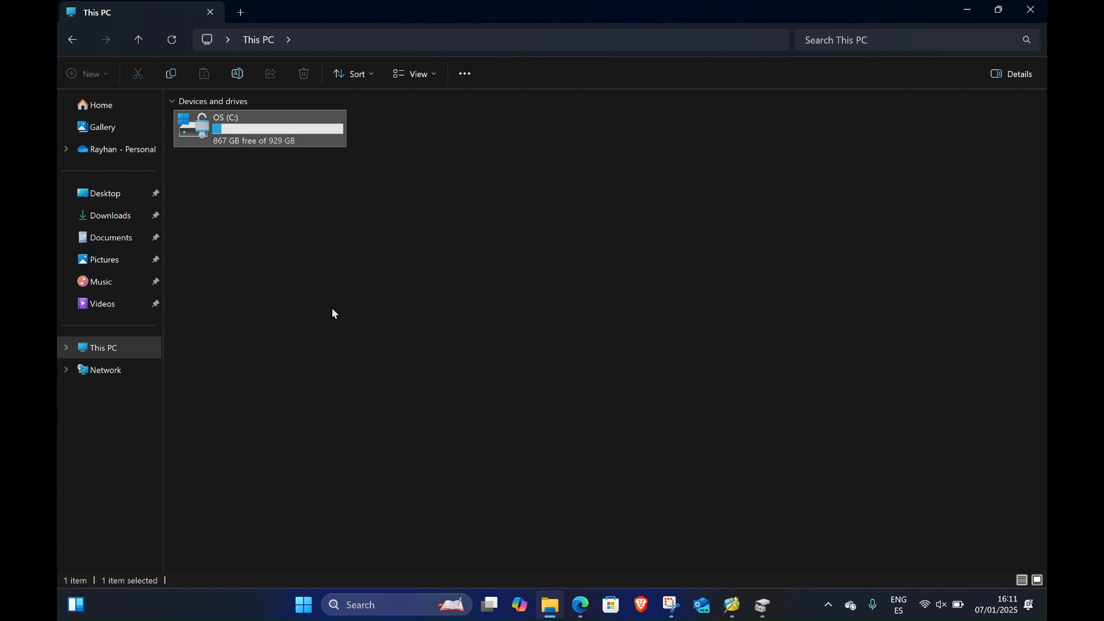